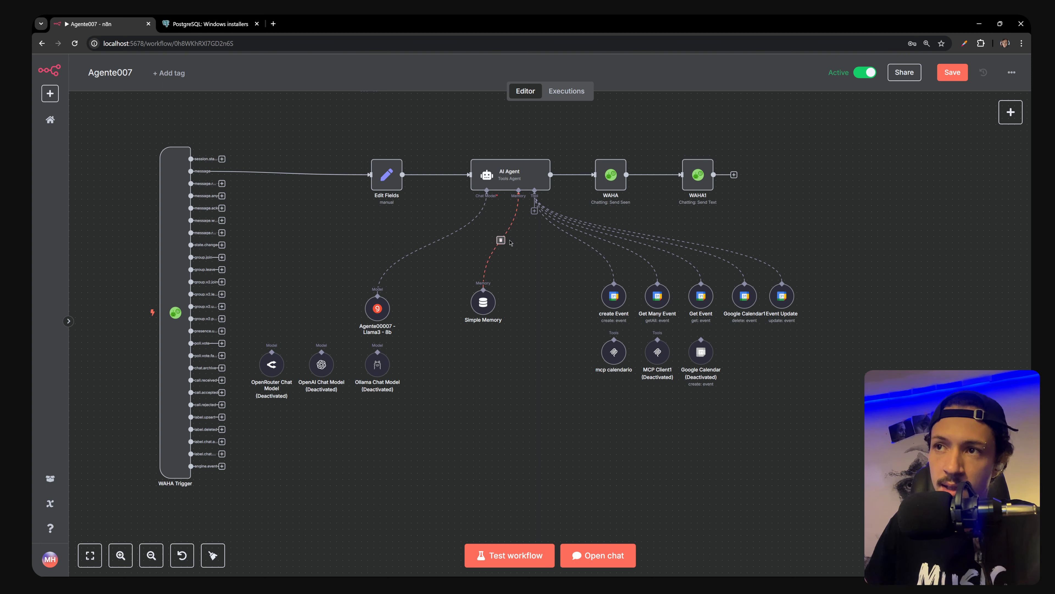
Unlink Simple Memory from the AI Agent, drag it left, and open the agent's memory options
left_click(502, 241)
left_click_drag(484, 302, 440, 310)
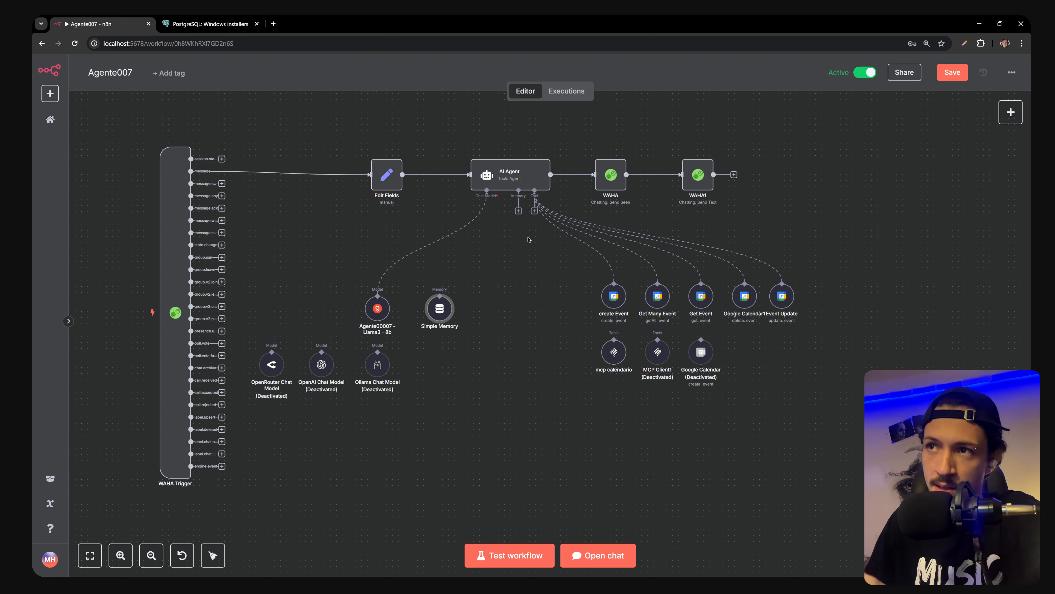
left_click(518, 211)
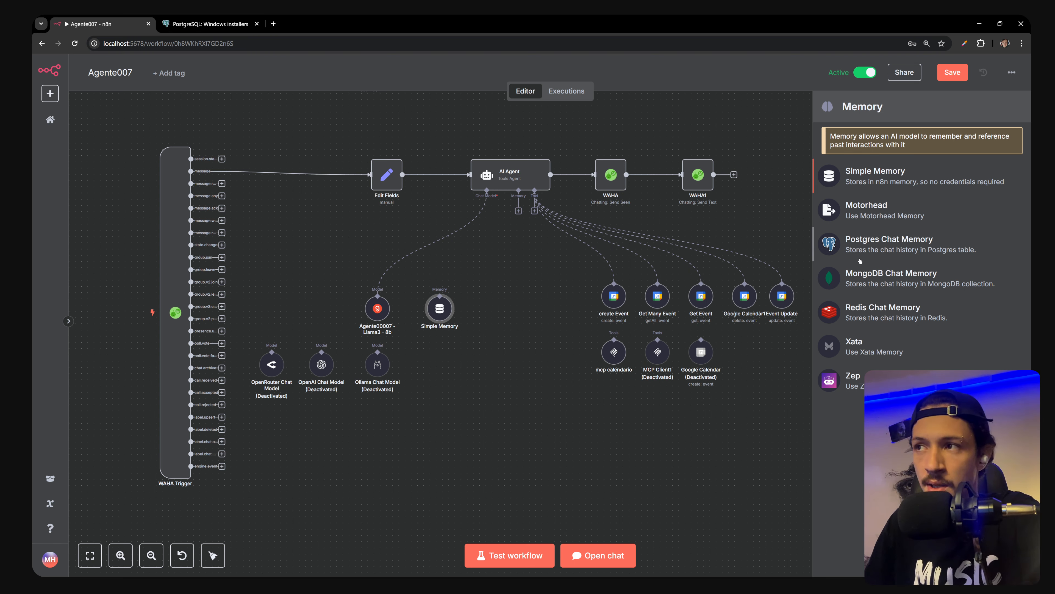
Attach Postgres Chat Memory to the AI Agent, then bring up the PostgreSQL Windows installers page
left_click(876, 246)
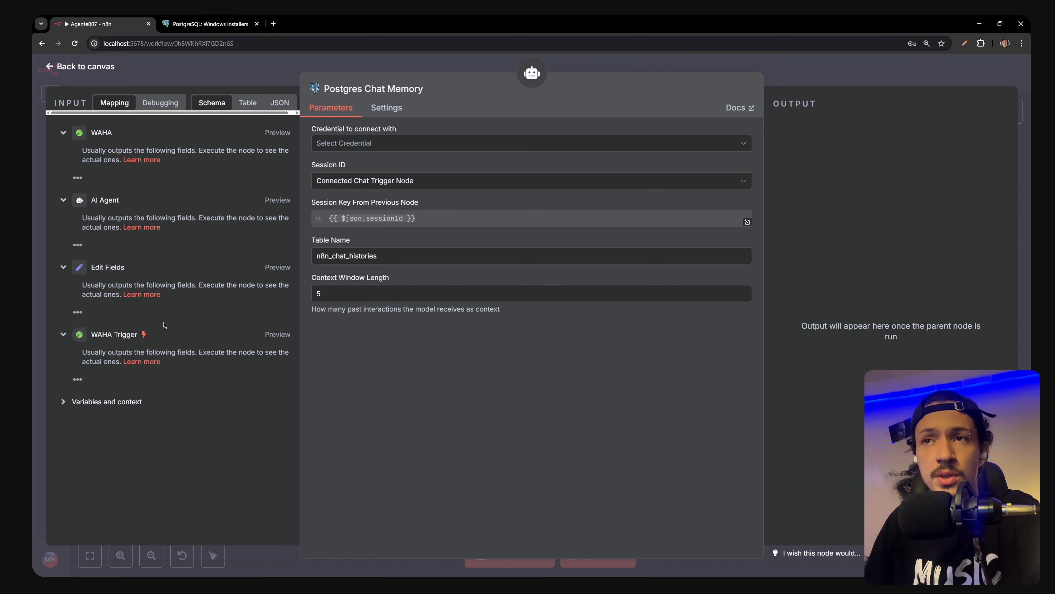
left_click(233, 24)
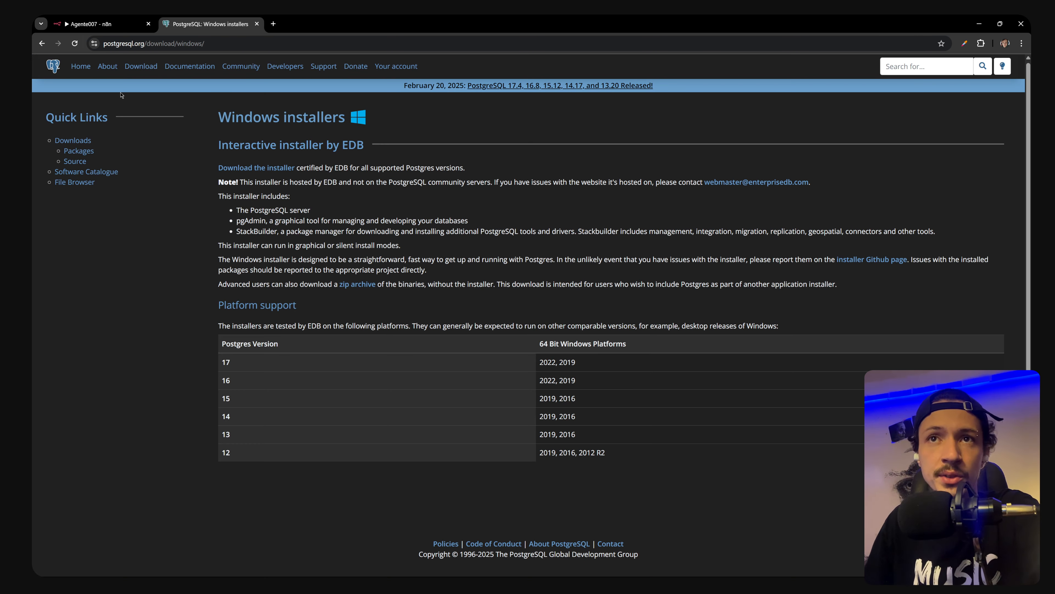
left_click(76, 66)
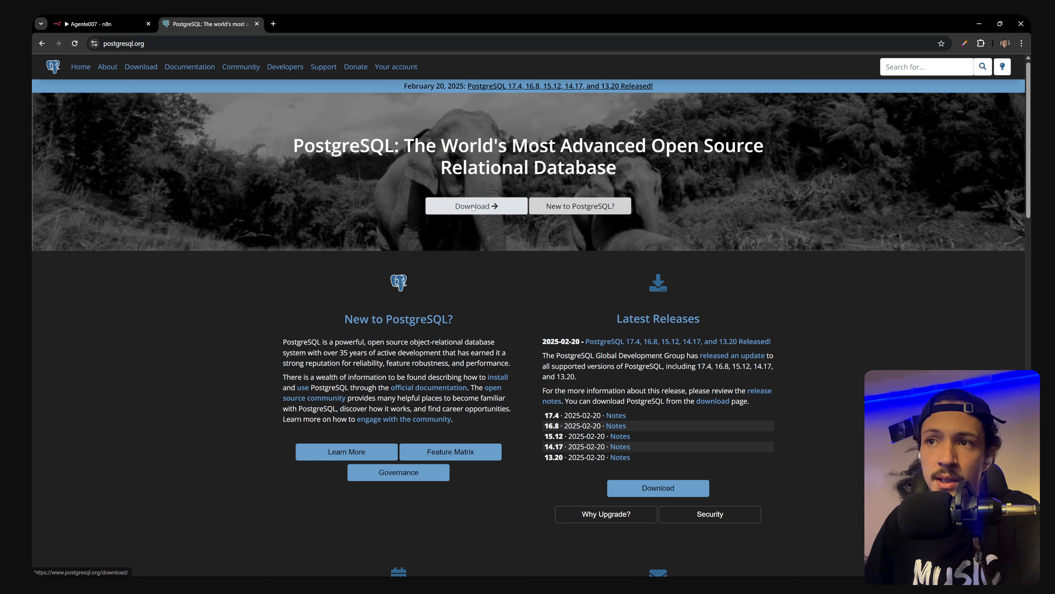
left_click(473, 206)
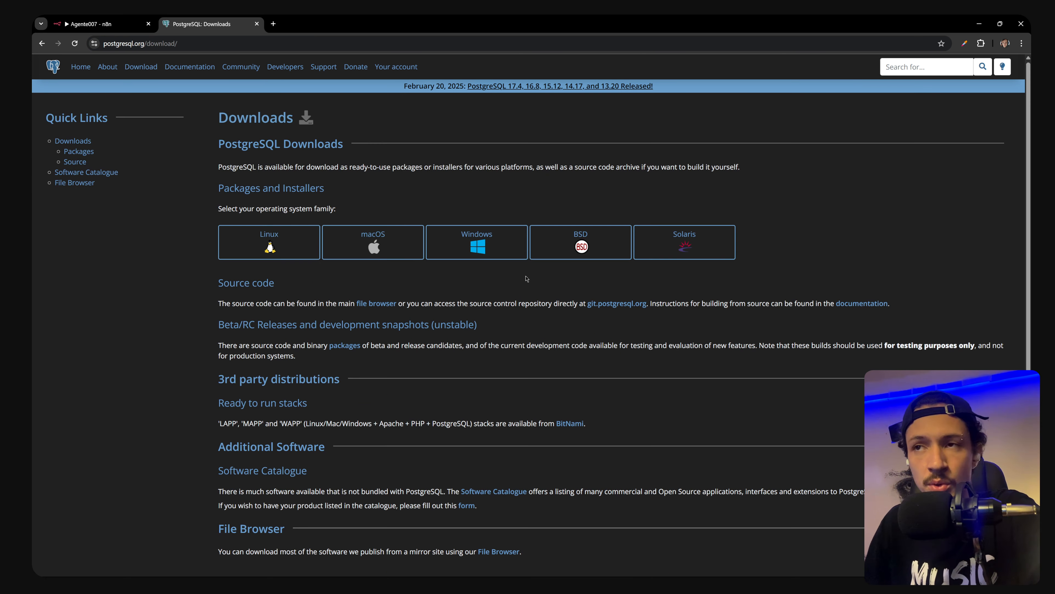
left_click(479, 245)
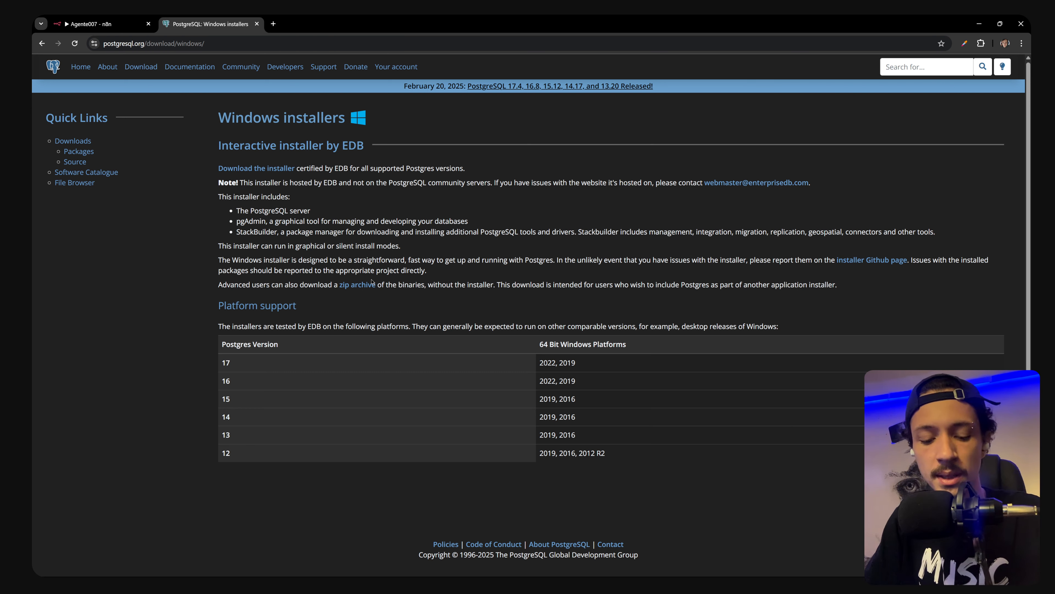
Search 'pg' from the Windows Start menu and launch pgAdmin 4
key("super")
type("pg")
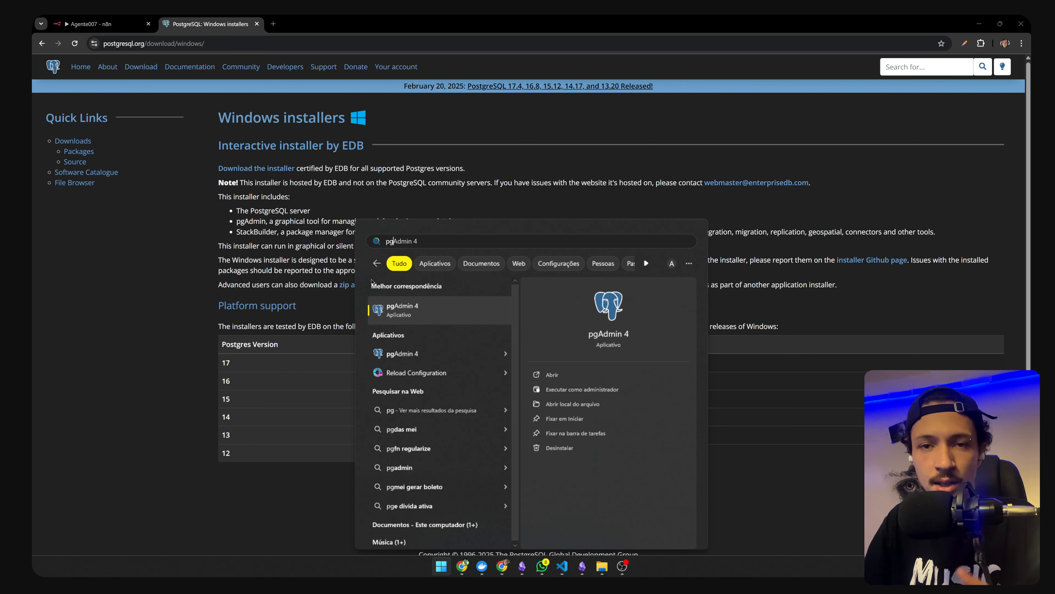
key("Return")
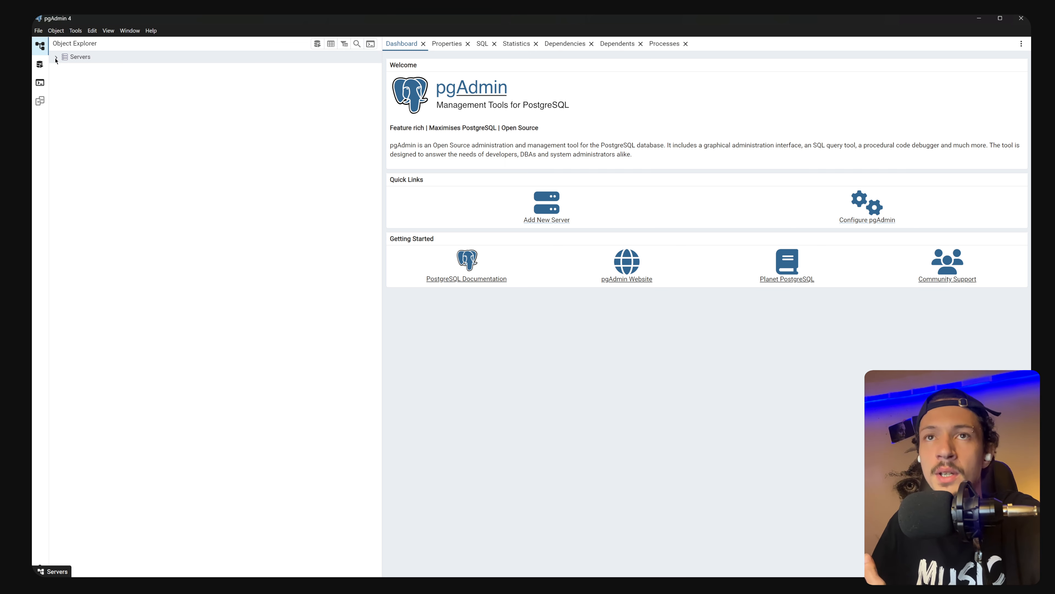
Connect to the PostgreSQL 17 server with the postgres password, then return to Chrome
left_click(56, 57)
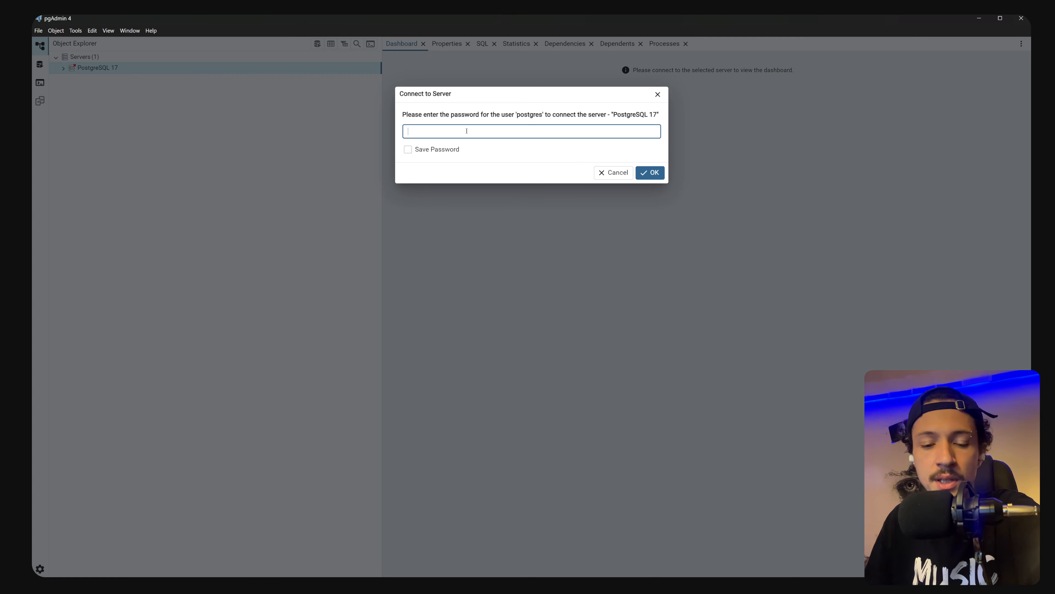
type("p")
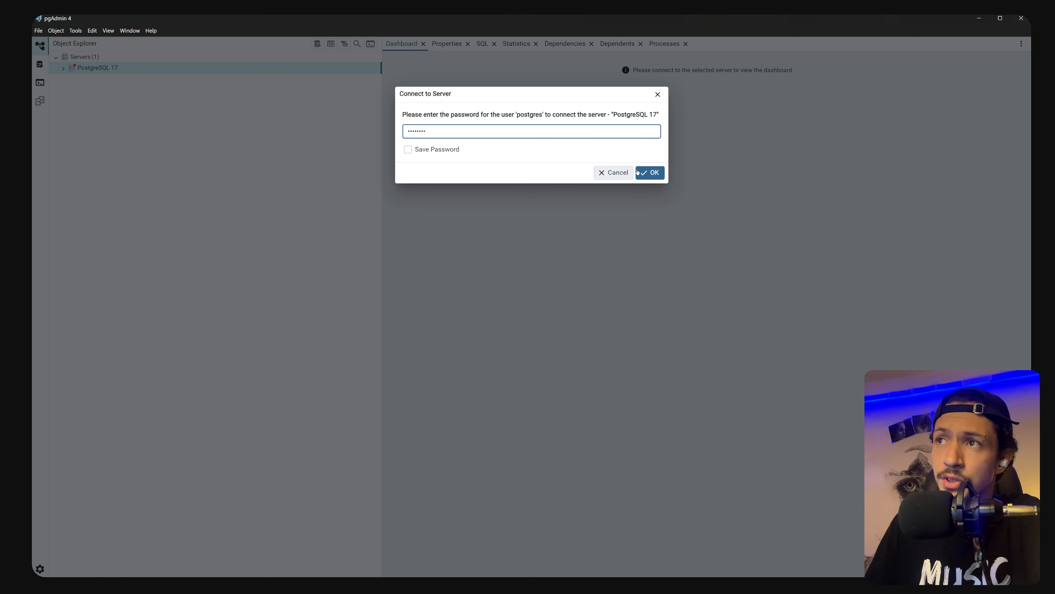
left_click(650, 172)
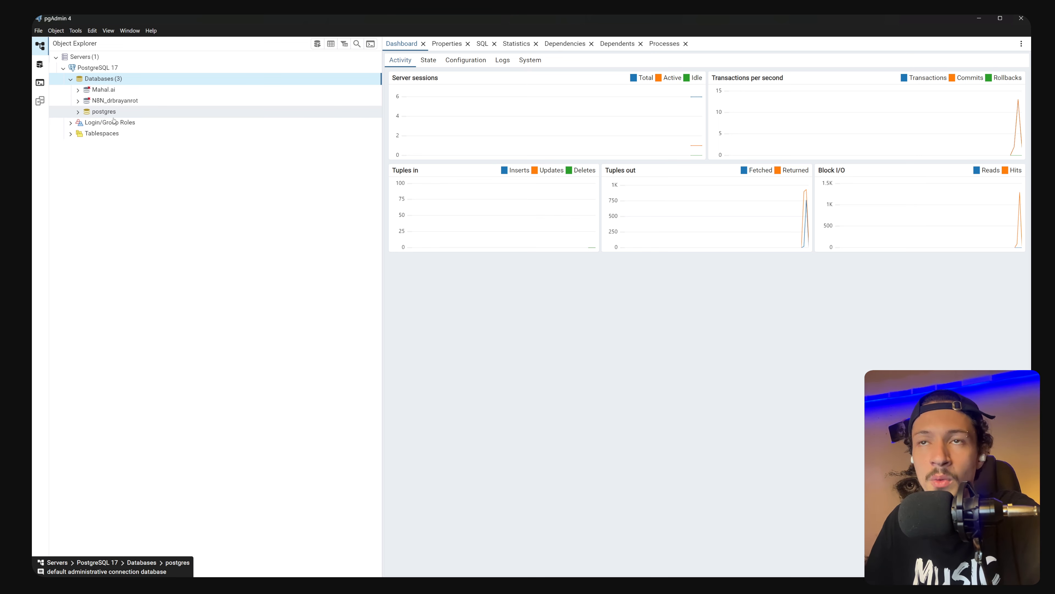
mouse_move(415, 576)
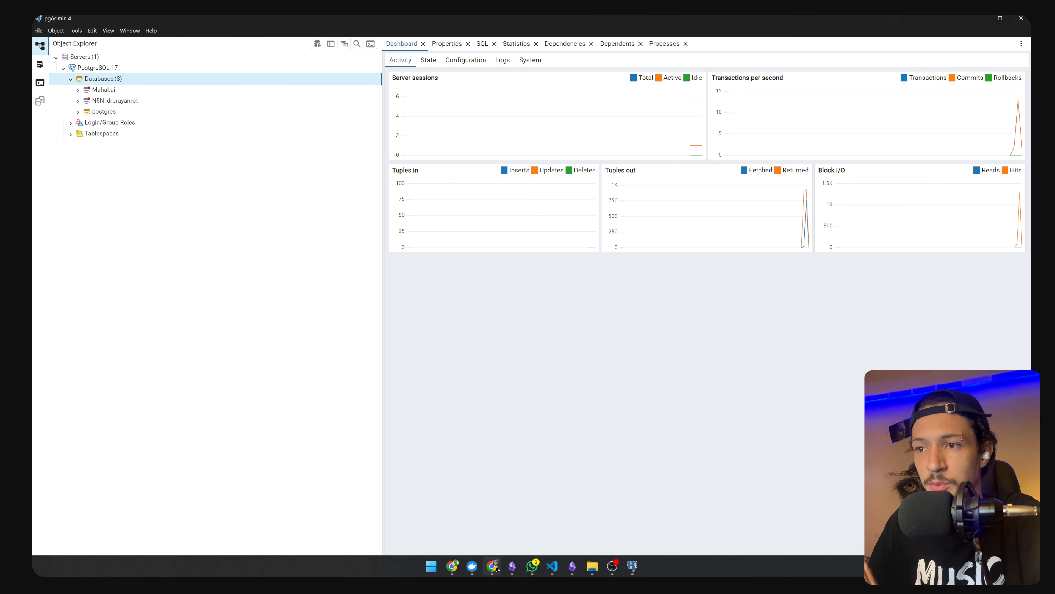
left_click(495, 566)
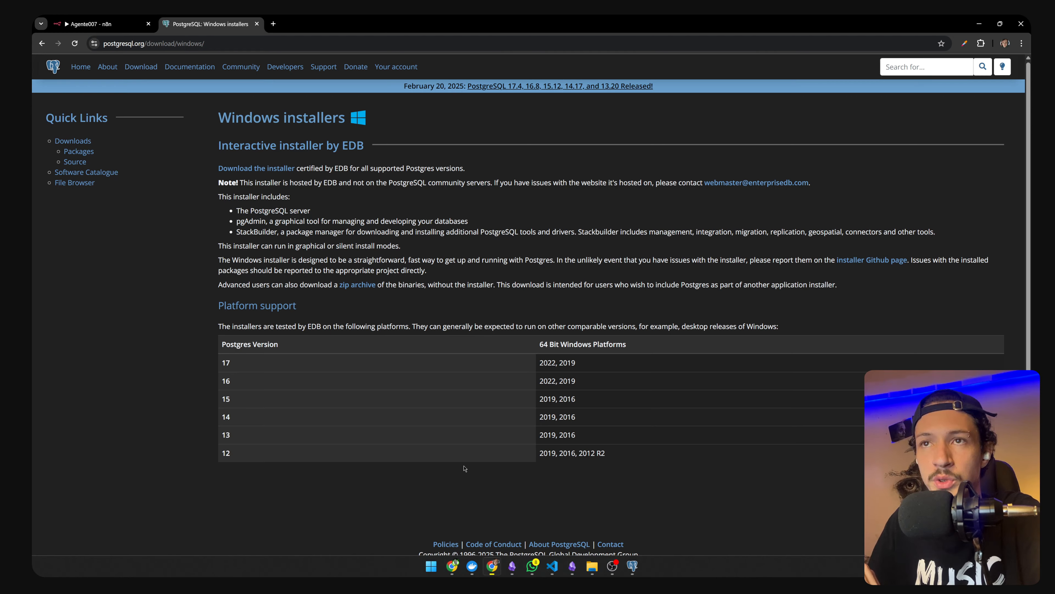
Create a new Postgres account credential, select its localhost host value, and switch to pgAdmin 4
left_click(111, 19)
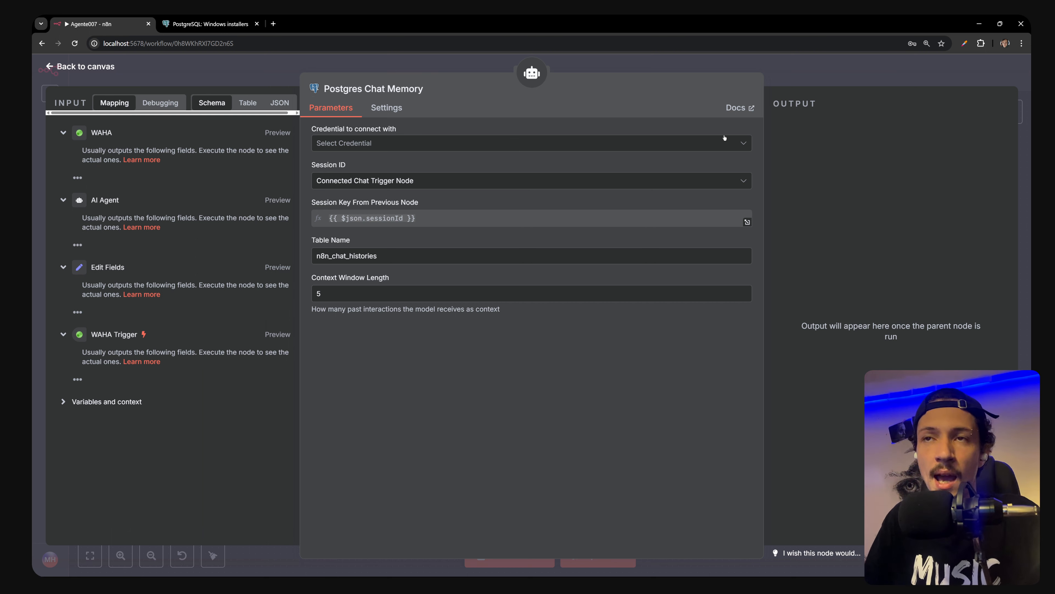
left_click(347, 143)
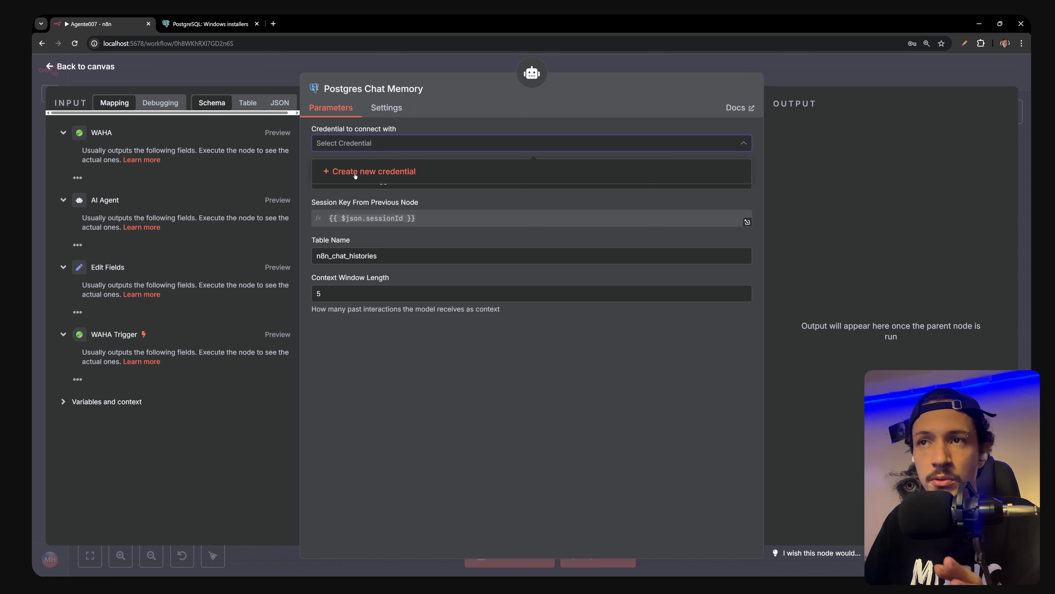
left_click(374, 172)
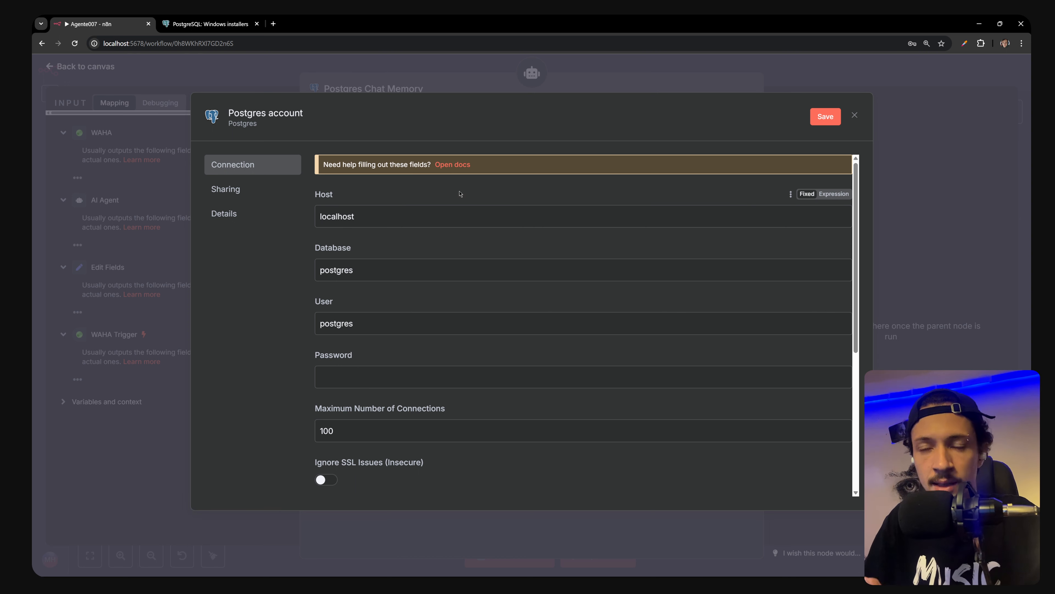
left_click_drag(410, 217, 287, 215)
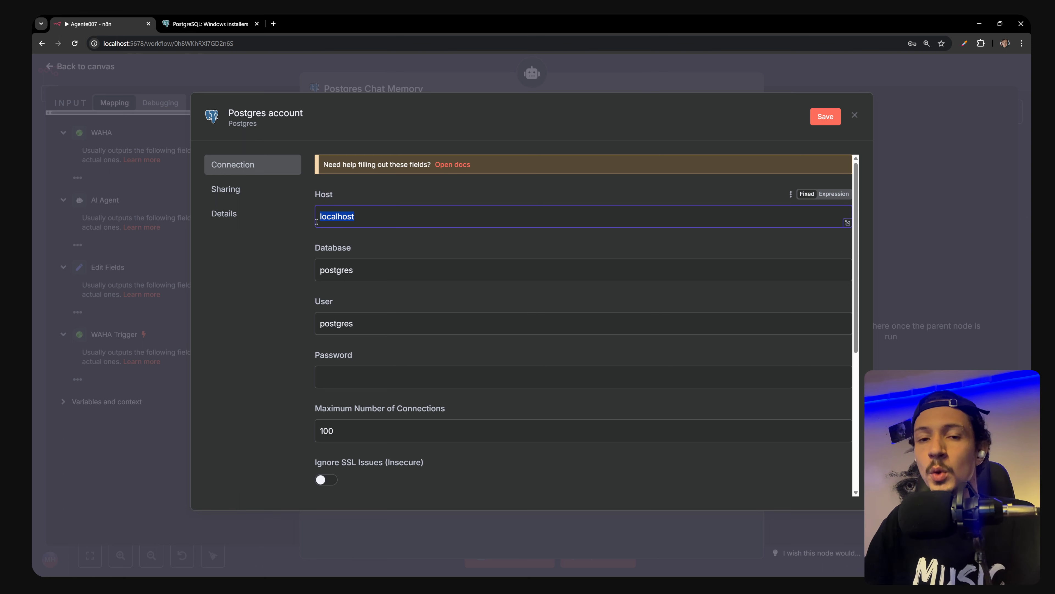
key("alt+Tab")
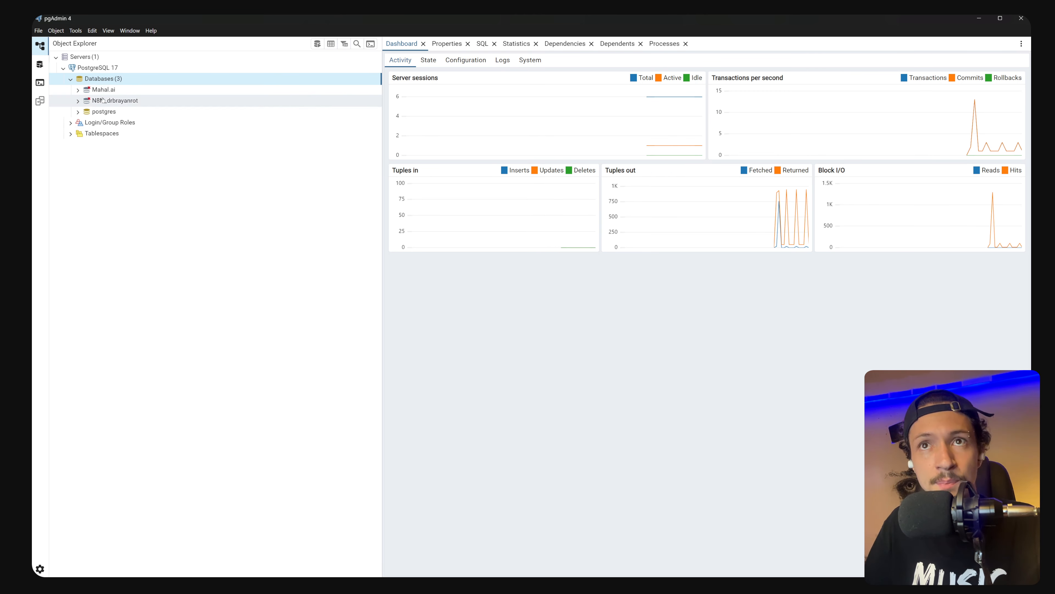
Save a new Agente007 database under PostgreSQL 17 with owner postgres, then switch windows
right_click(100, 80)
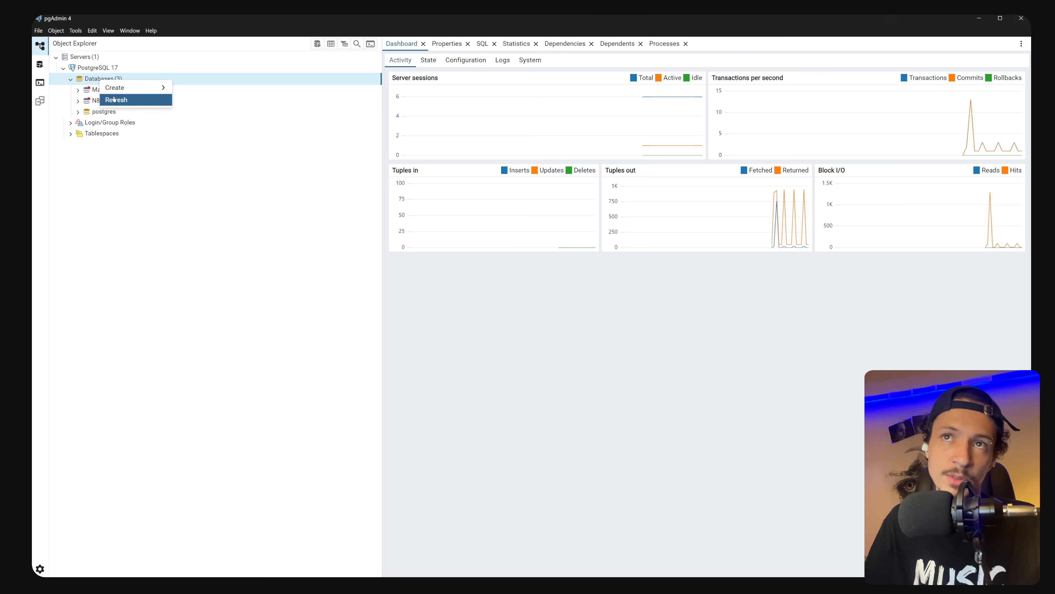
mouse_move(125, 90)
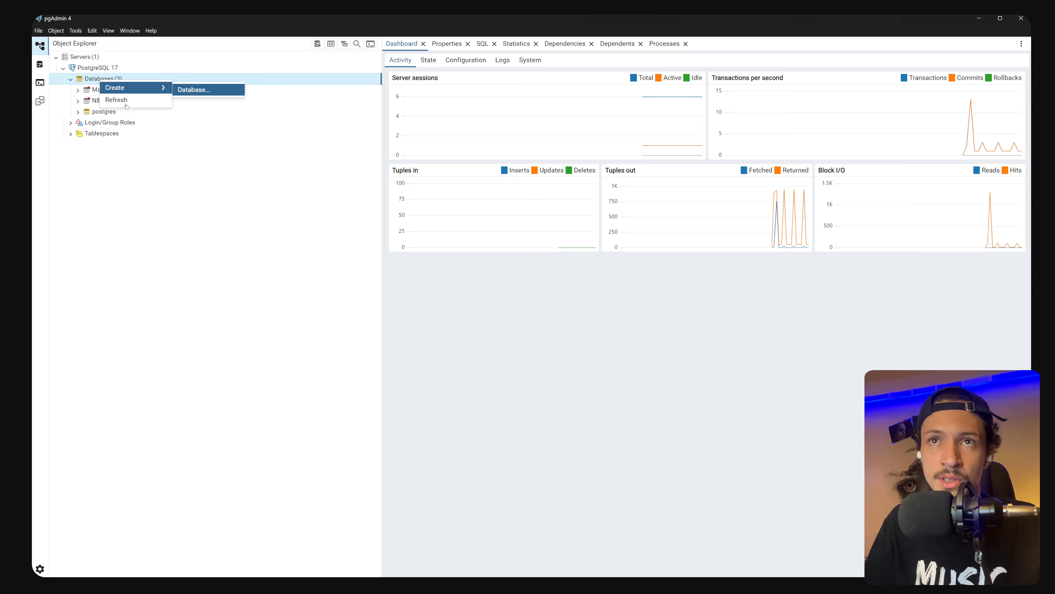
left_click(194, 90)
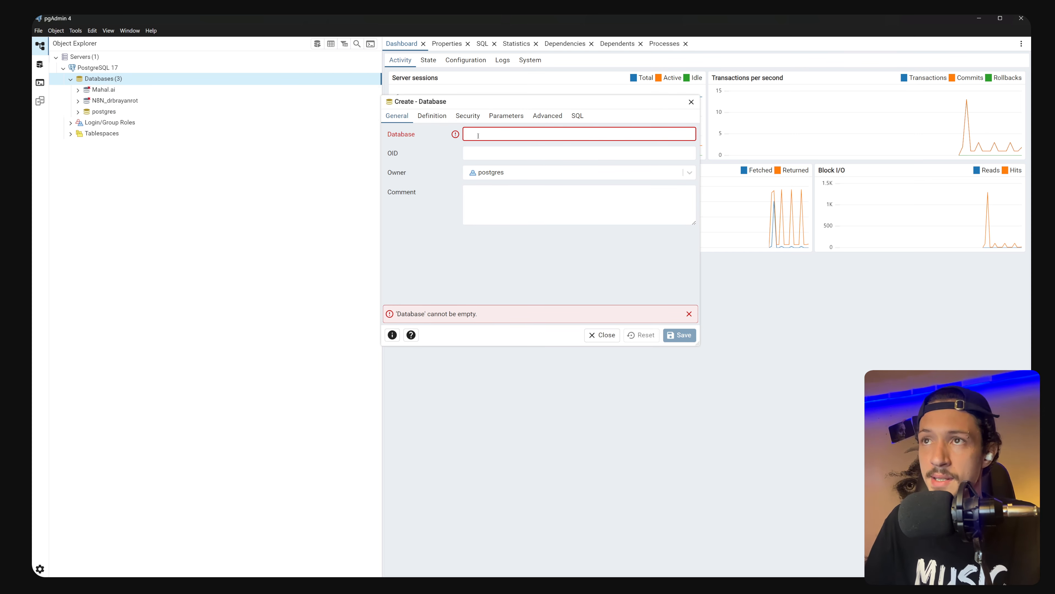
type("A")
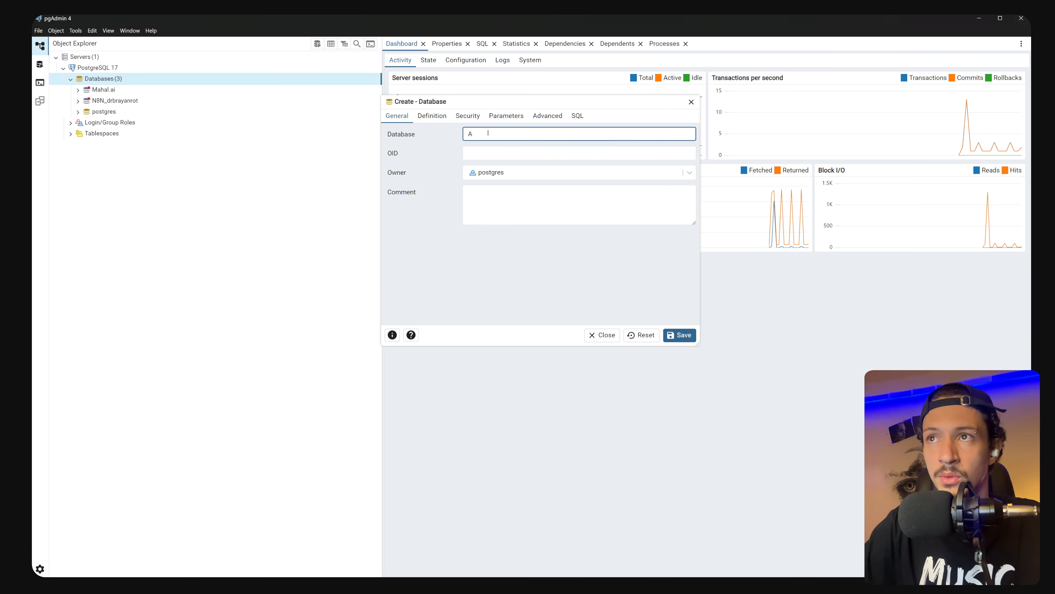
type("gente007")
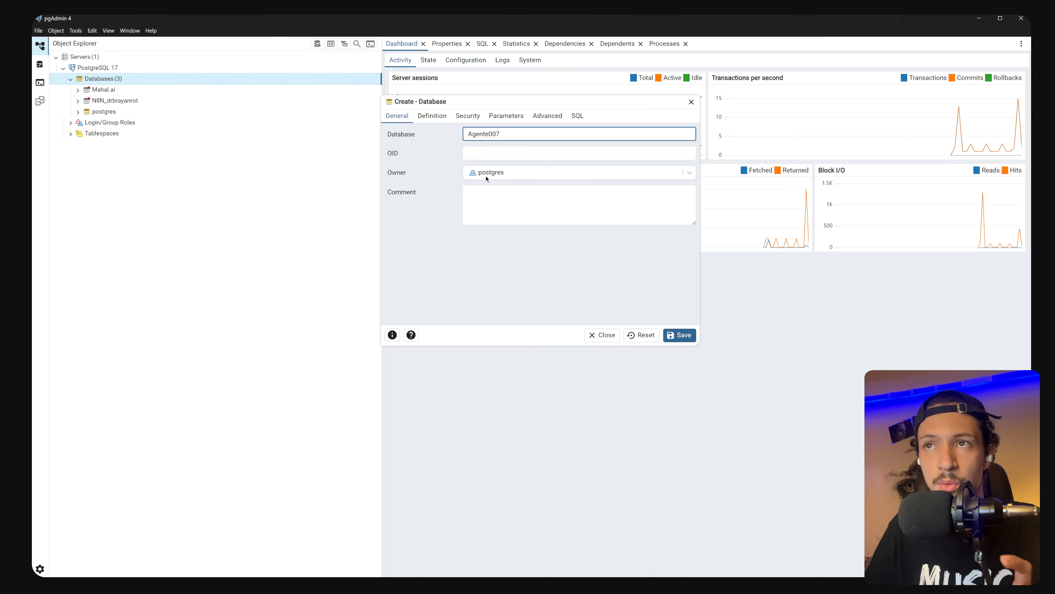
left_click(688, 173)
left_click(652, 176)
left_click(679, 335)
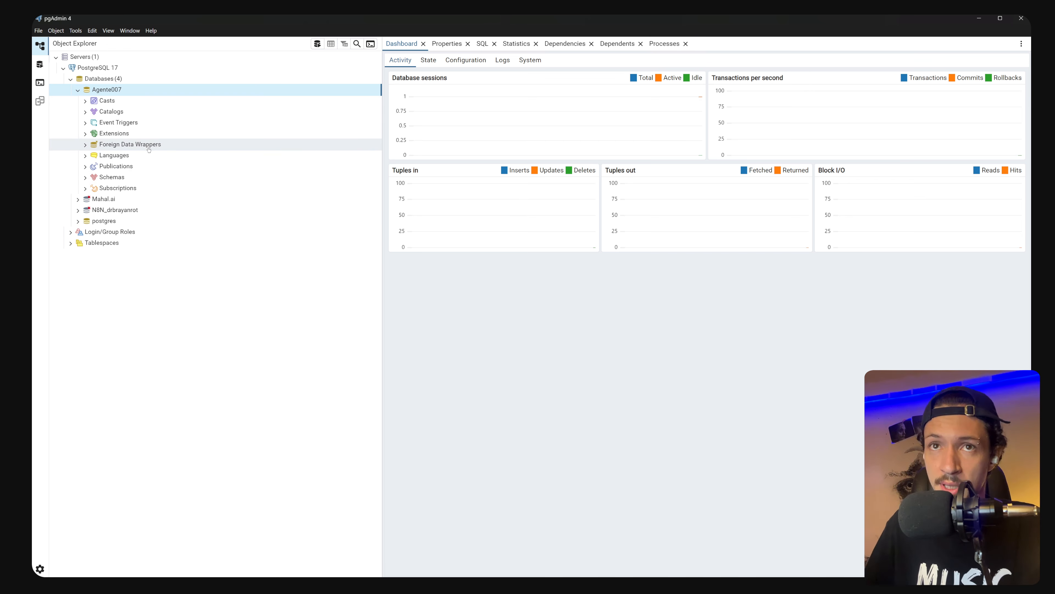
key("alt+Tab")
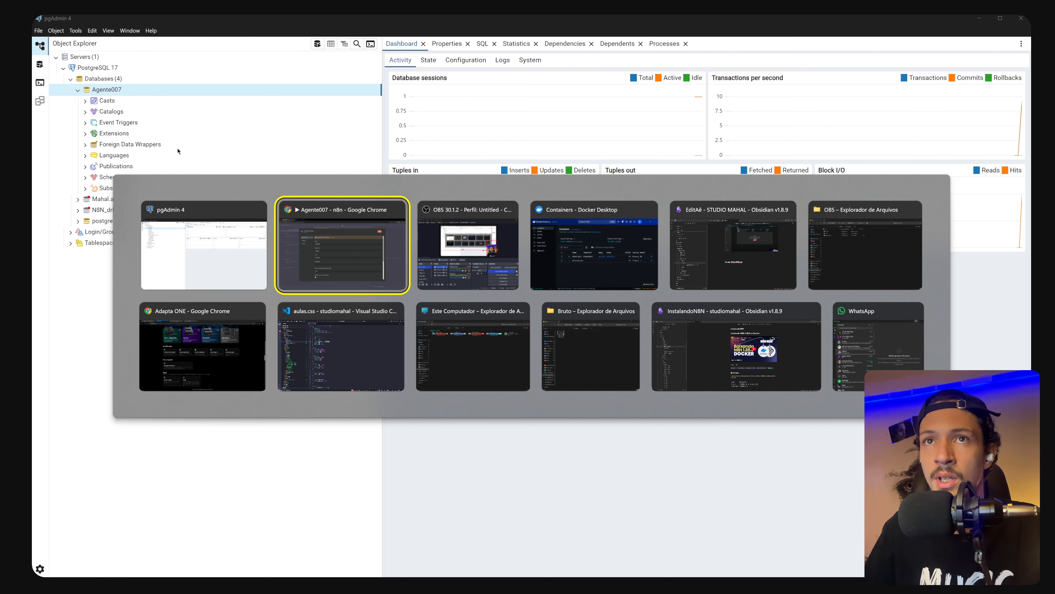
Replace the credential host localhost with host.docker.internal and select the postgres Database value
left_click(278, 223)
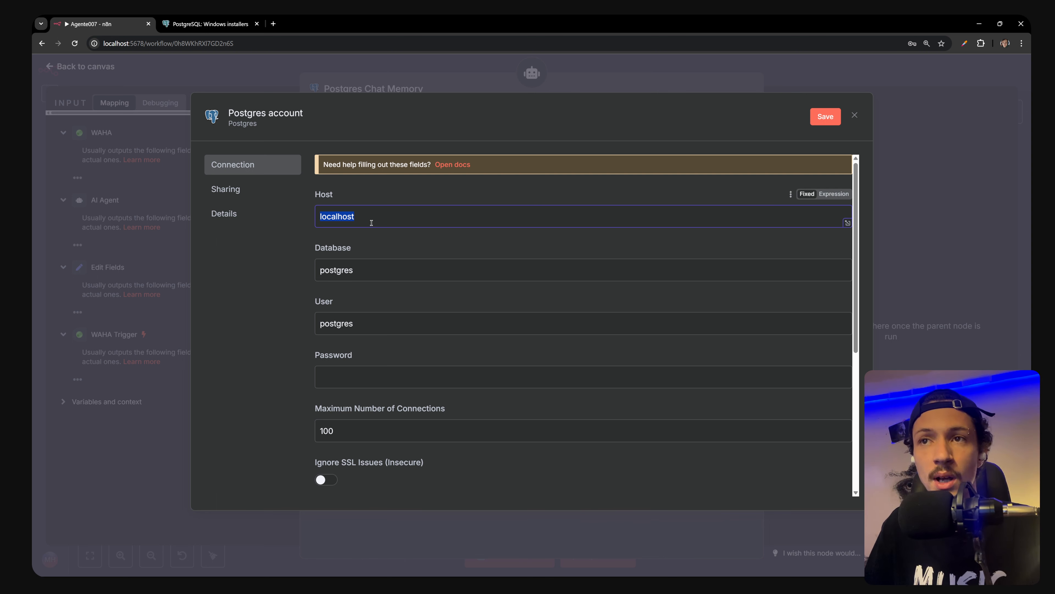
left_click_drag(374, 221, 316, 224)
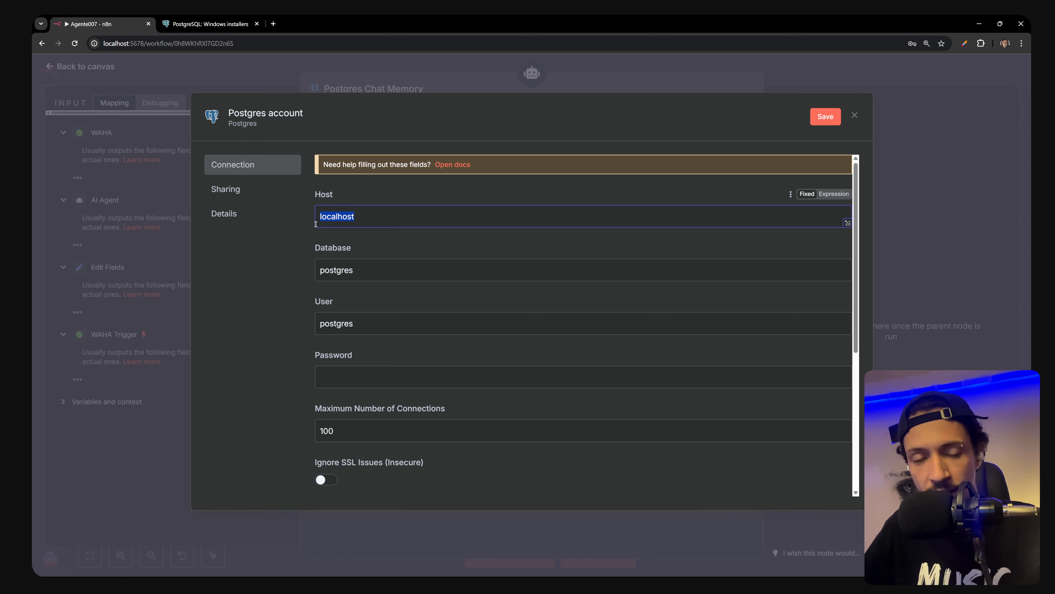
left_click_drag(400, 216, 310, 215)
type("host.docker")
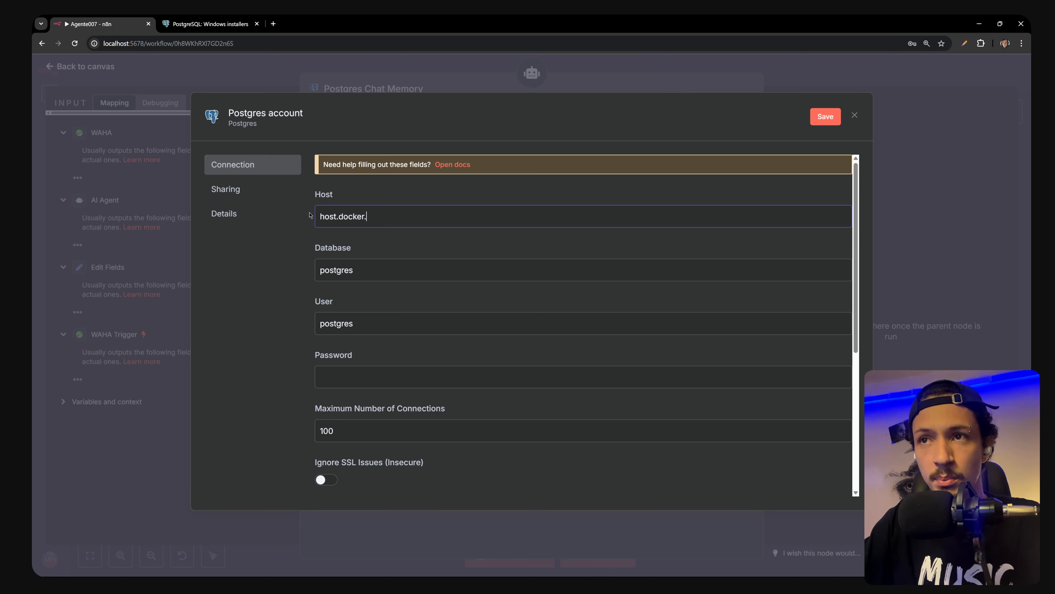
type(".internal")
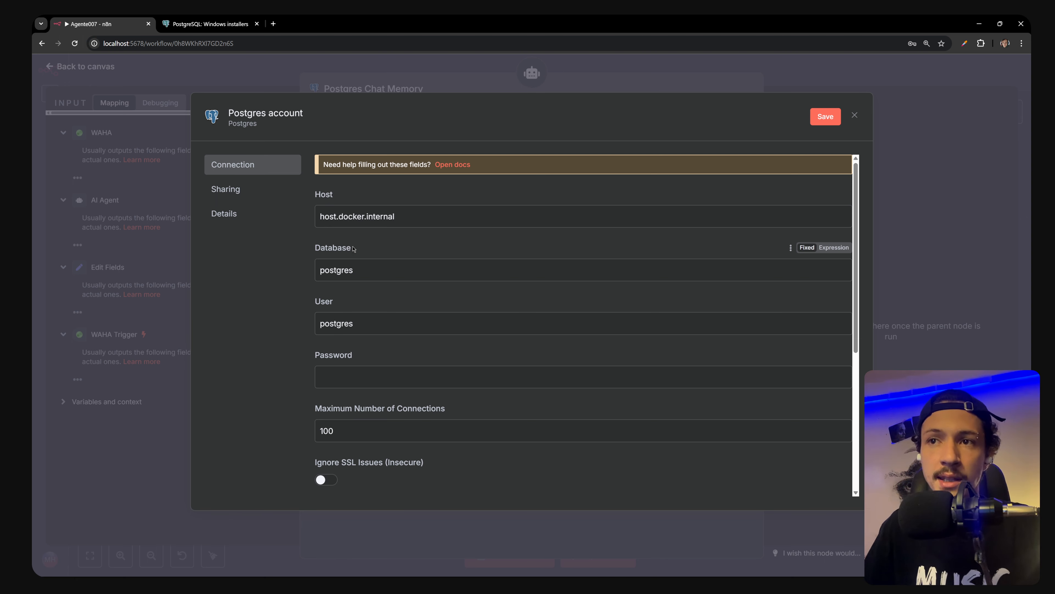
double_click(370, 271)
key("alt+Tab")
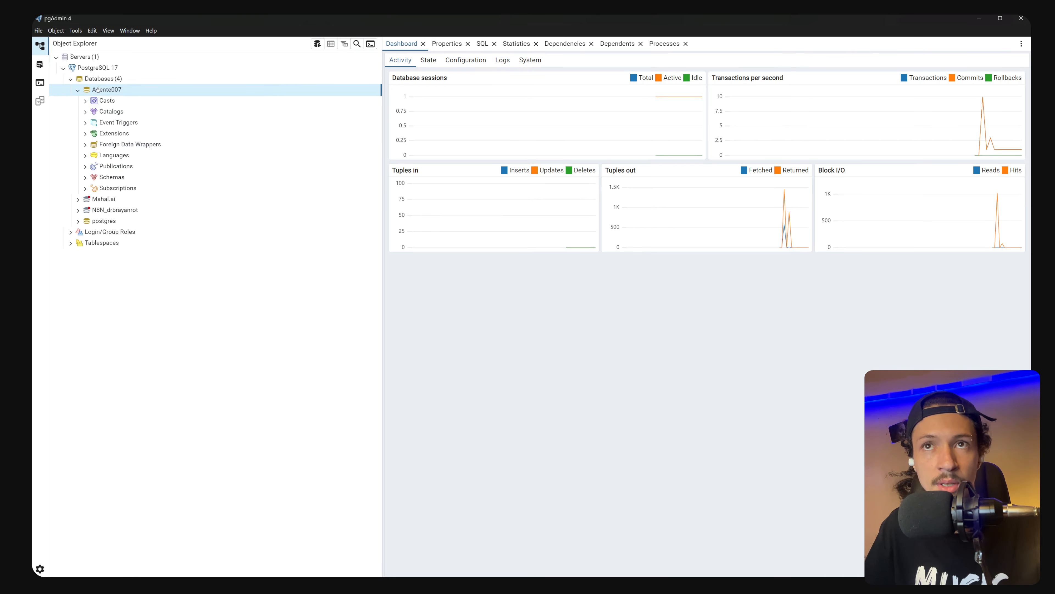
Copy the exact name Agente007 from the database's Properties, close them, and return to n8n
right_click(108, 98)
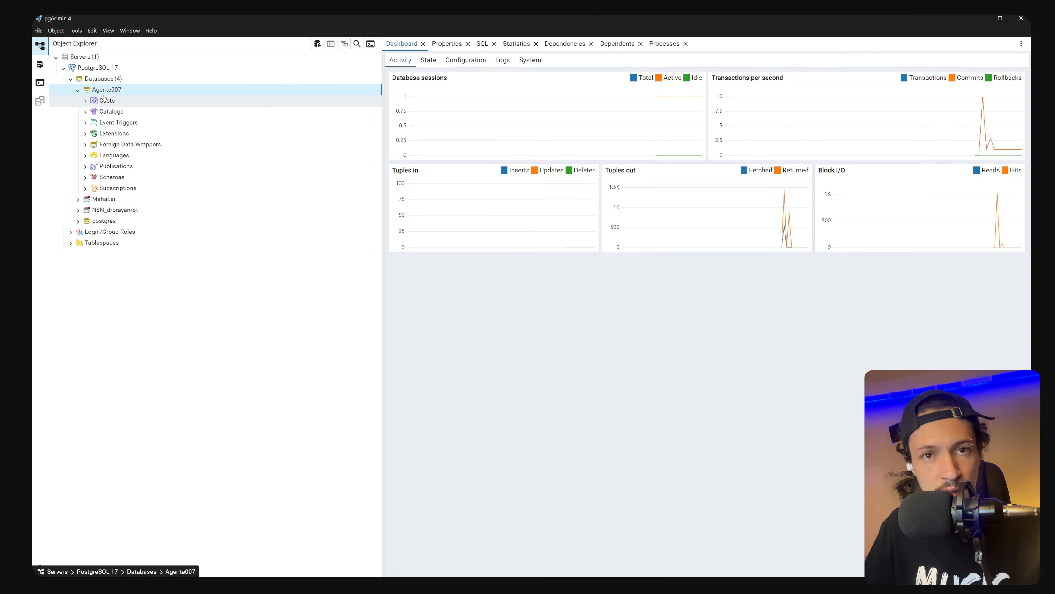
right_click(108, 91)
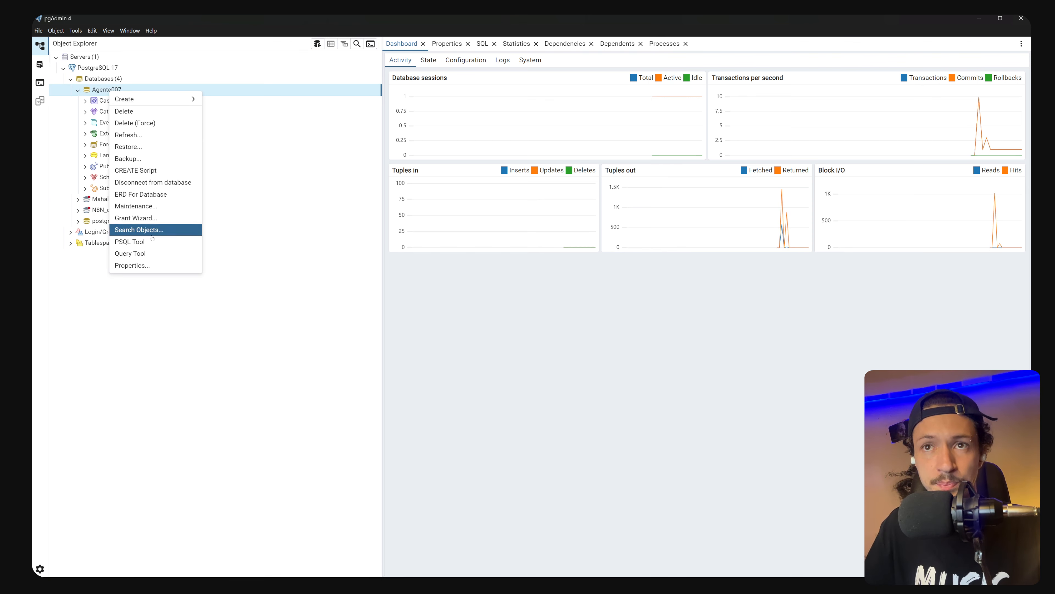
left_click(141, 270)
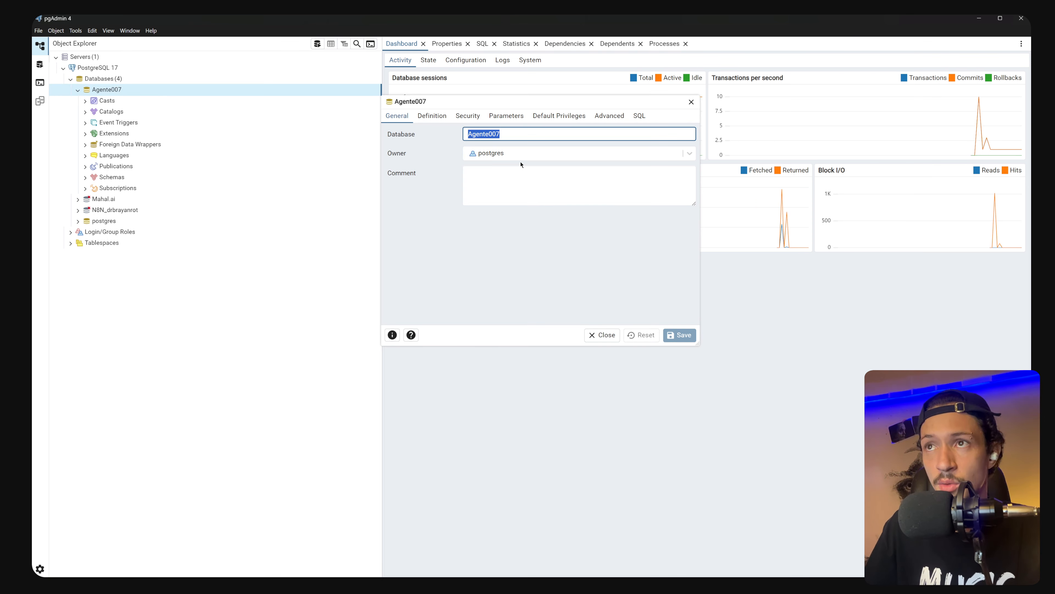
left_click(691, 102)
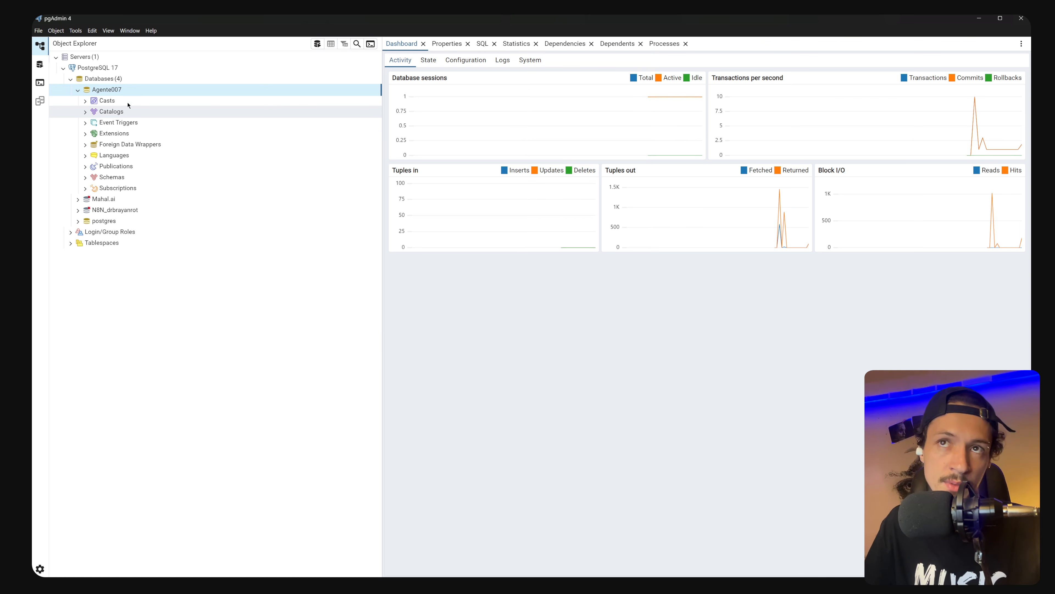
right_click(110, 90)
left_click(145, 264)
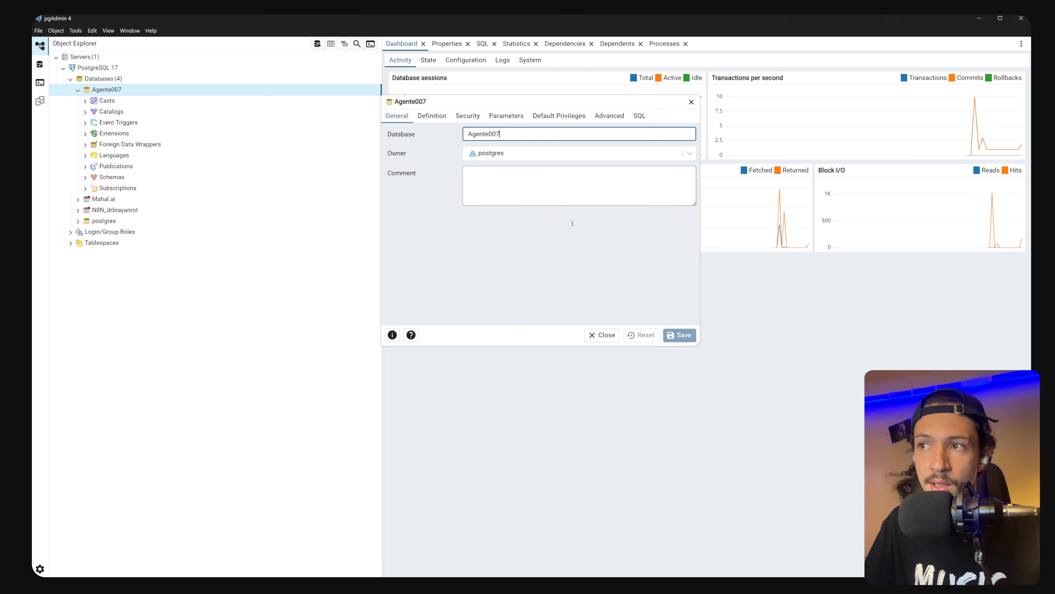
double_click(484, 134)
key("ctrl+c")
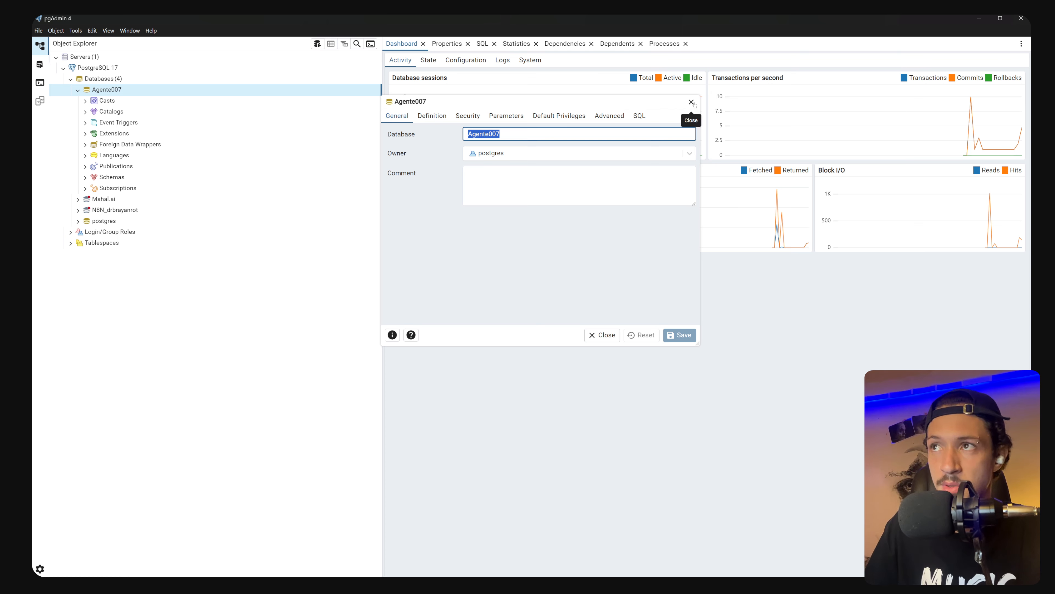
left_click(691, 101)
key("alt+Tab")
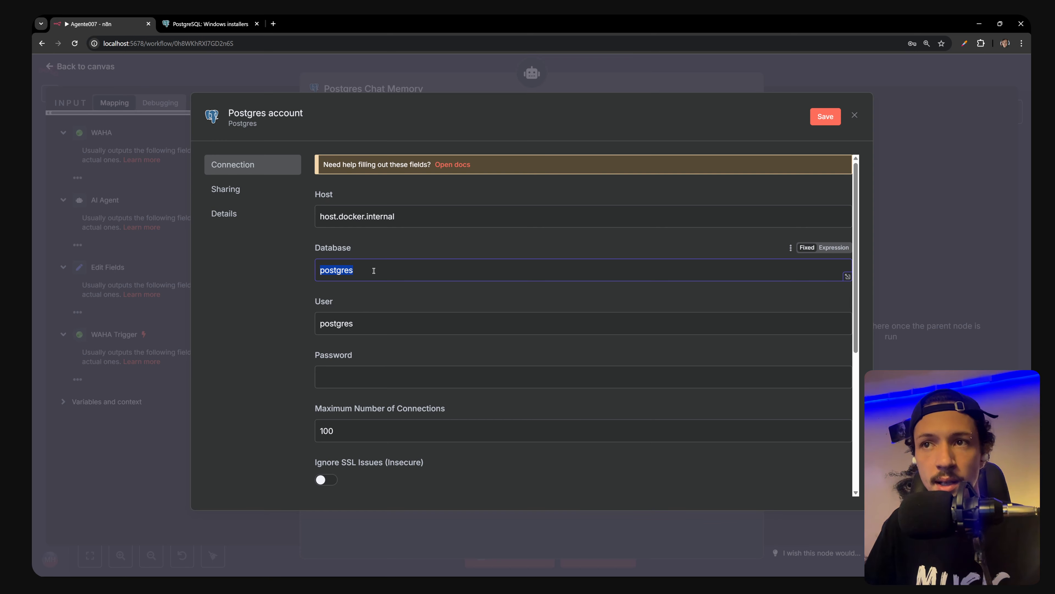
Paste Agente007 as the Database, enter the account password, and confirm user postgres and port 5432
key("ctrl+v")
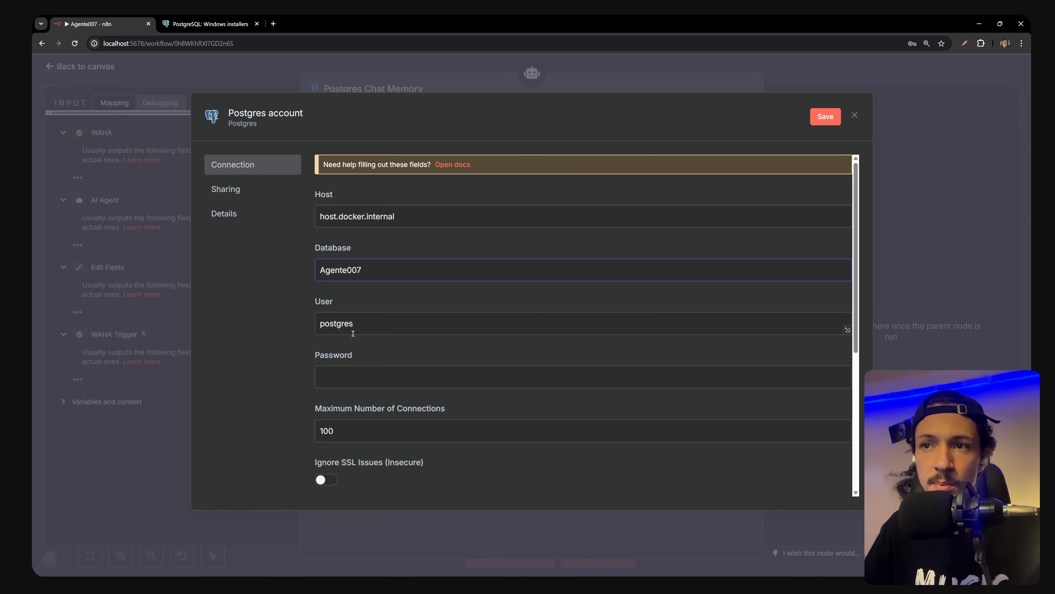
left_click_drag(371, 323, 311, 323)
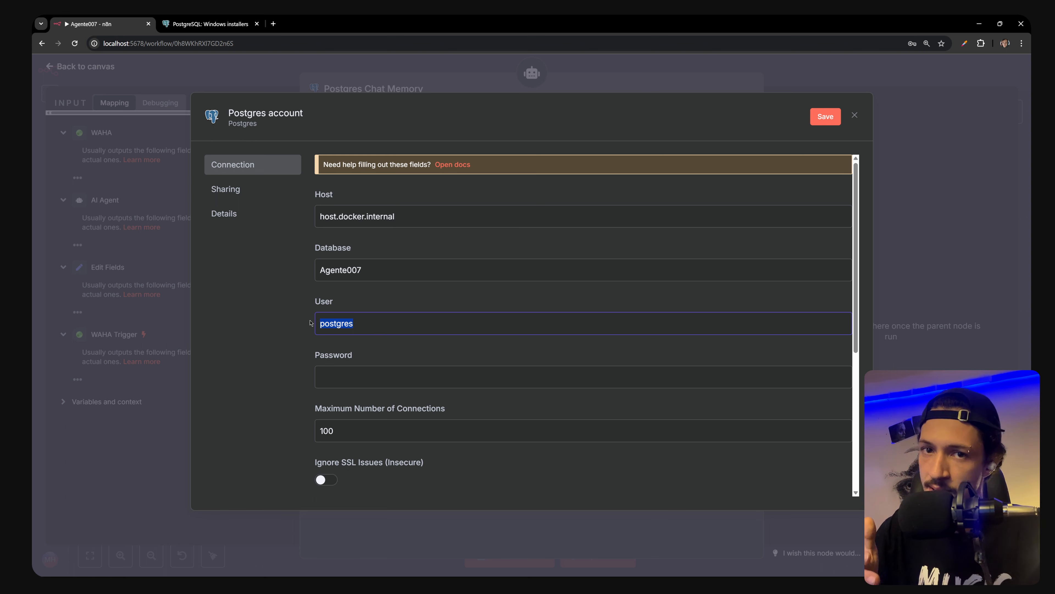
left_click(387, 383)
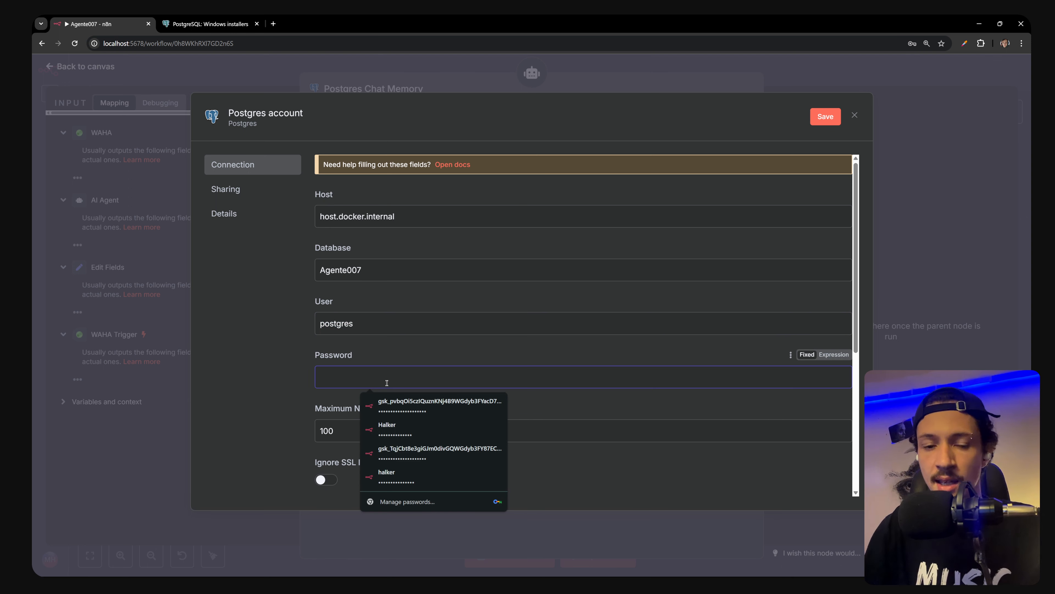
type("••••••••")
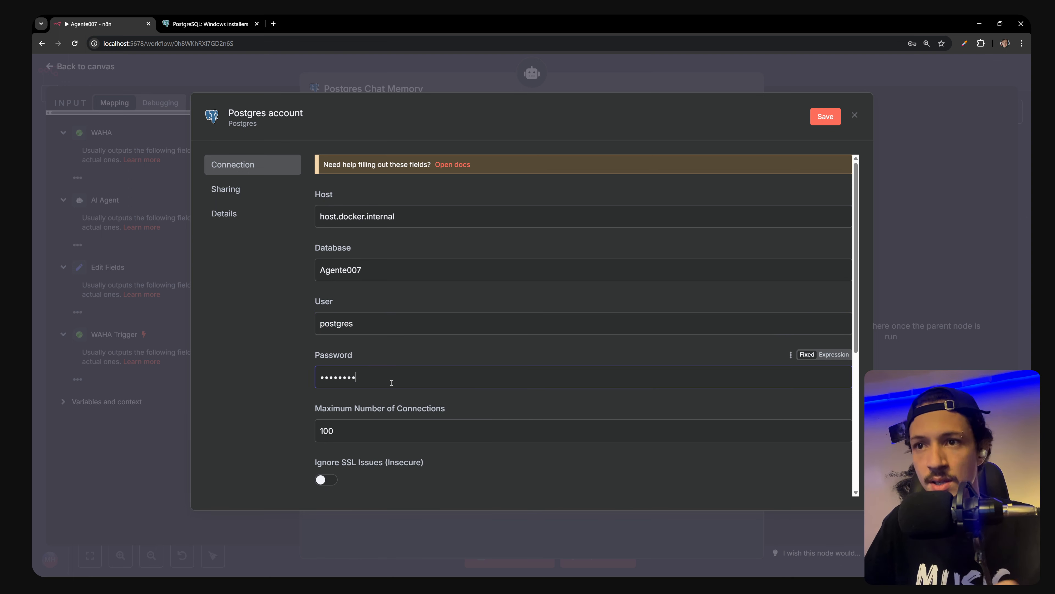
scroll(353, 376, "down", 3)
scroll(328, 365, "down", 1)
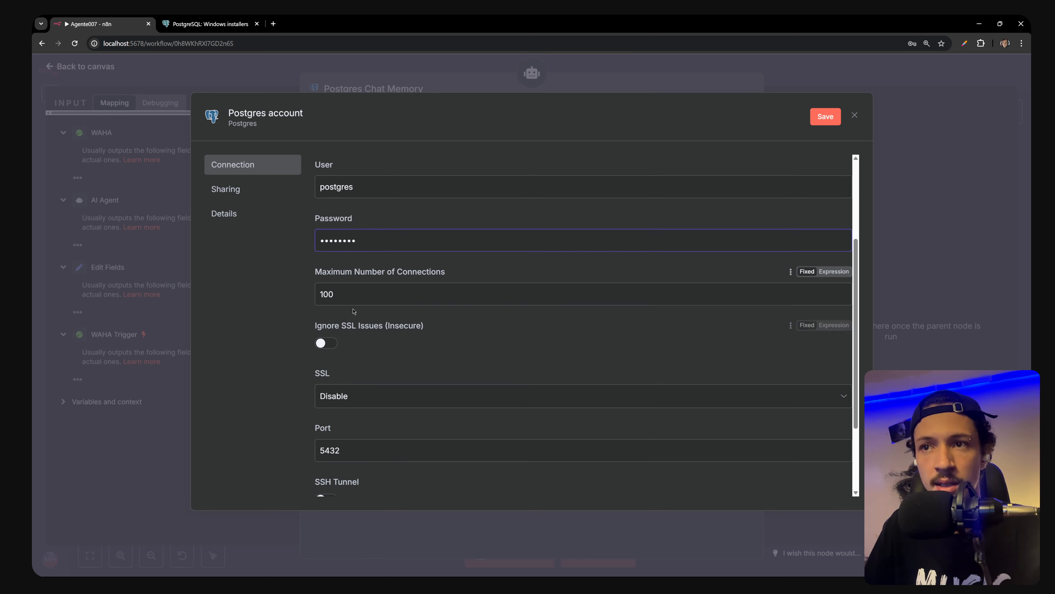
scroll(341, 370, "down", 1)
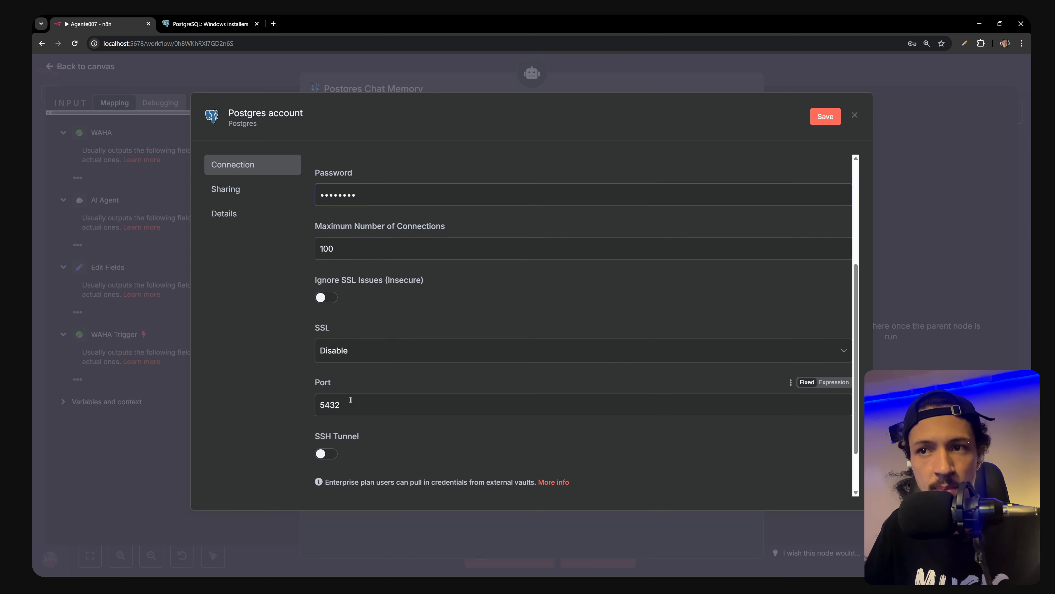
left_click_drag(349, 402, 307, 405)
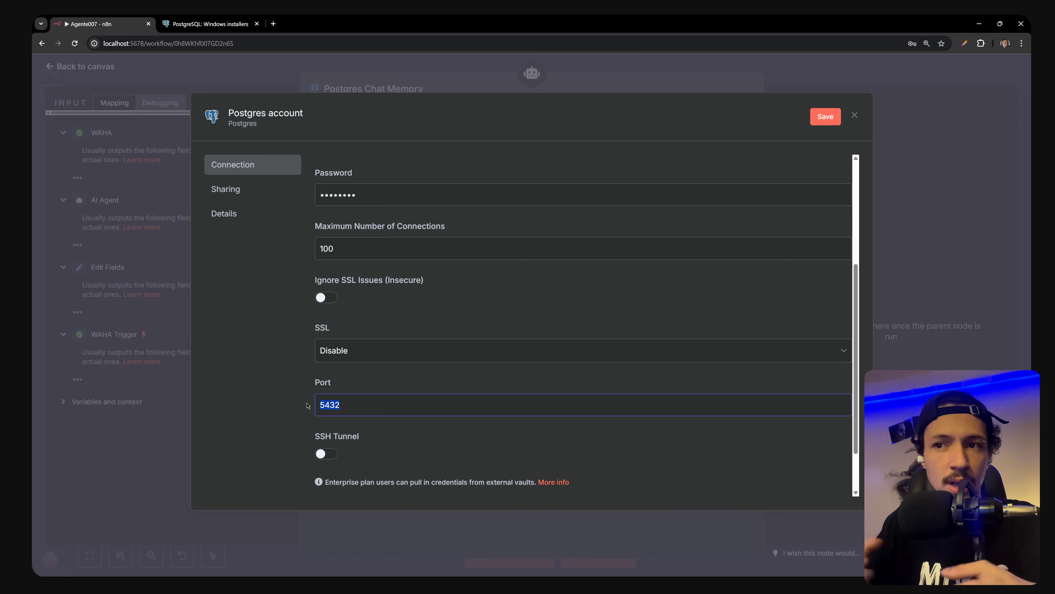
key("alt+Tab")
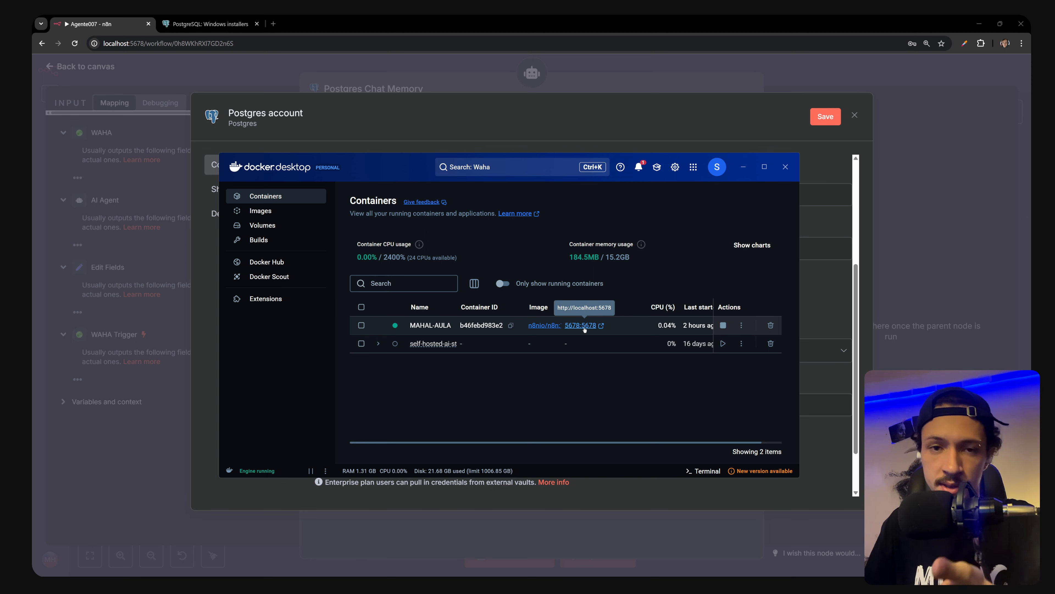
Minimize Docker Desktop after checking MAHAL-AULA's 5678:5678 port, returning to the n8n credential form
left_click(743, 171)
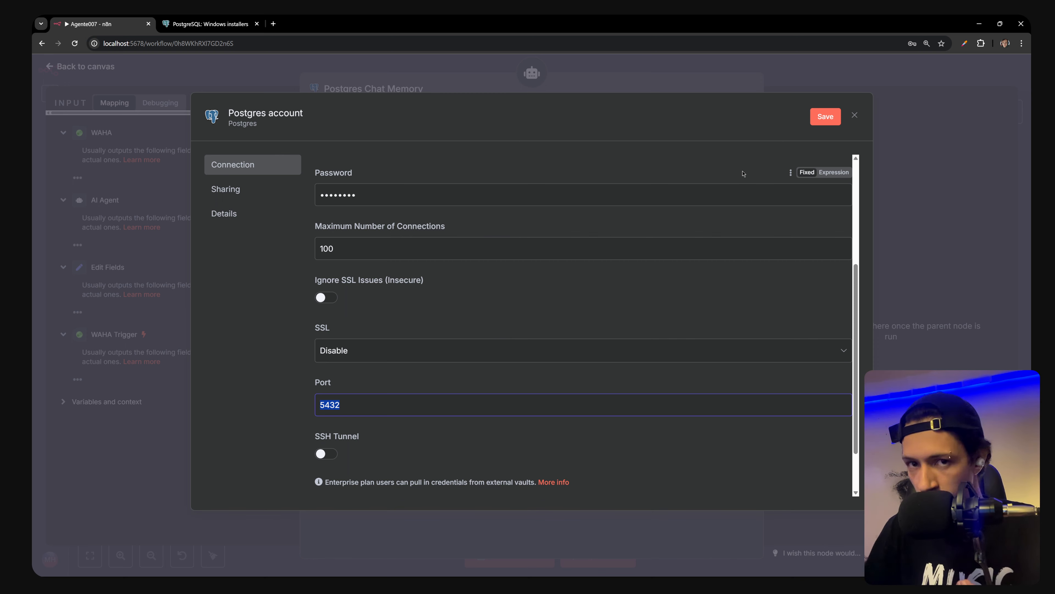
Save the Postgres credential and confirm its connection test succeeds
scroll(750, 431, "down", 2)
scroll(749, 431, "up", 5)
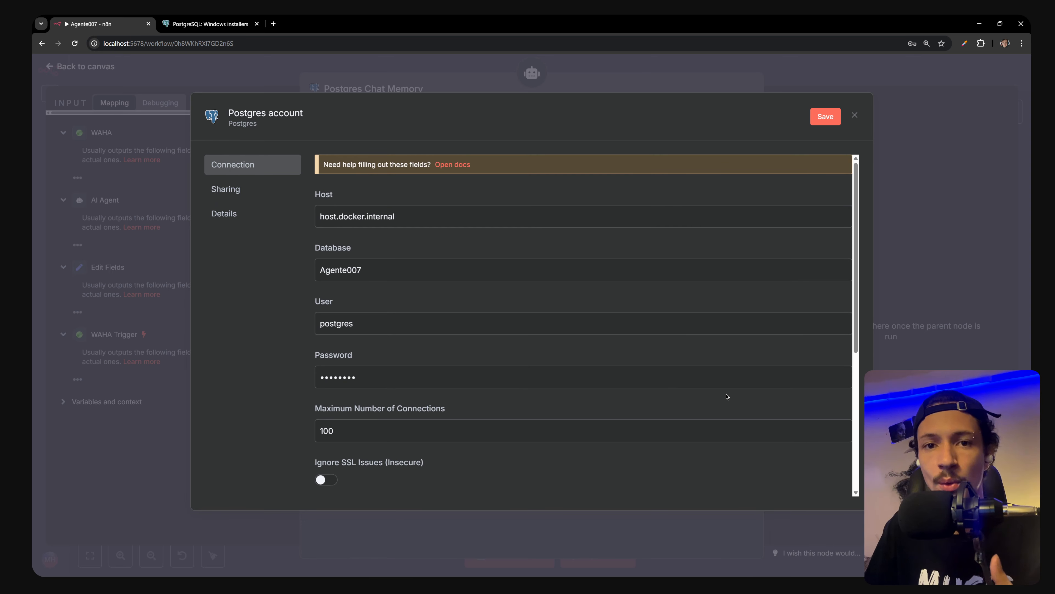
left_click(827, 117)
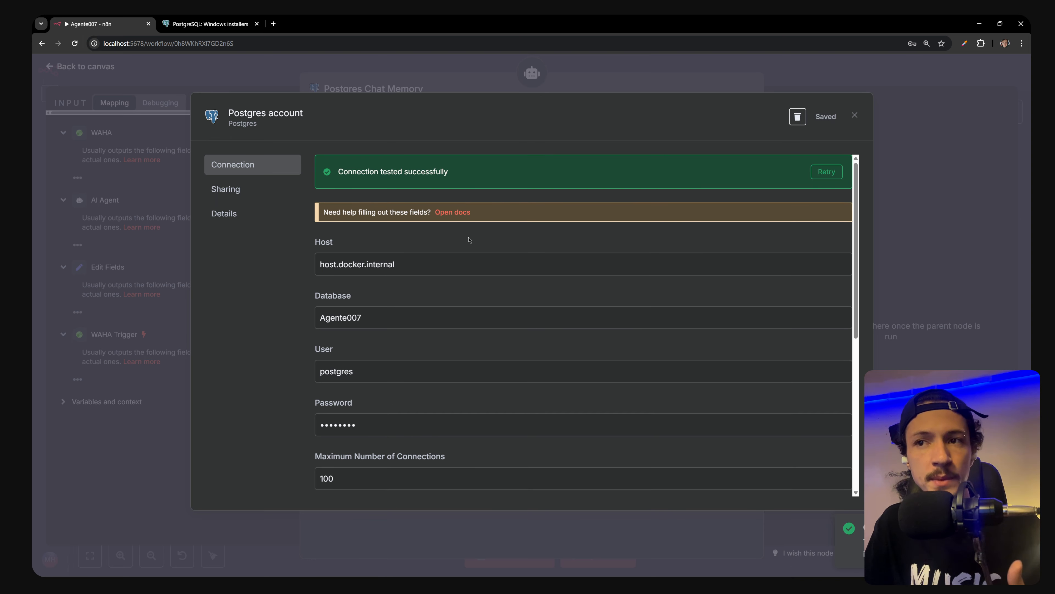
Replace the credential's Database value Agente007 with postgres, copied from the User field
double_click(351, 370)
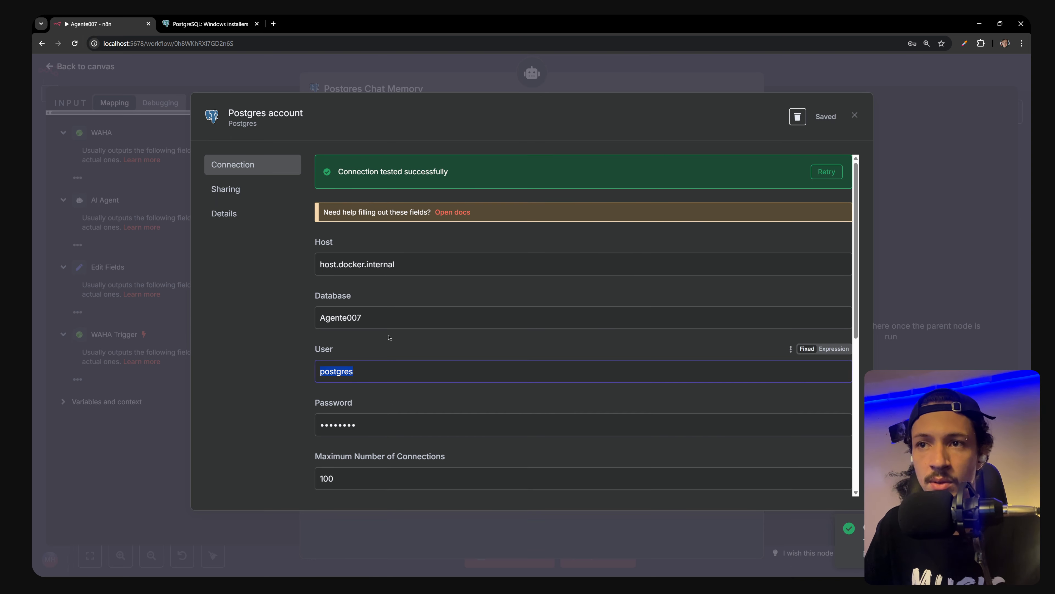
key("ctrl+c")
double_click(340, 318)
key("ctrl+v")
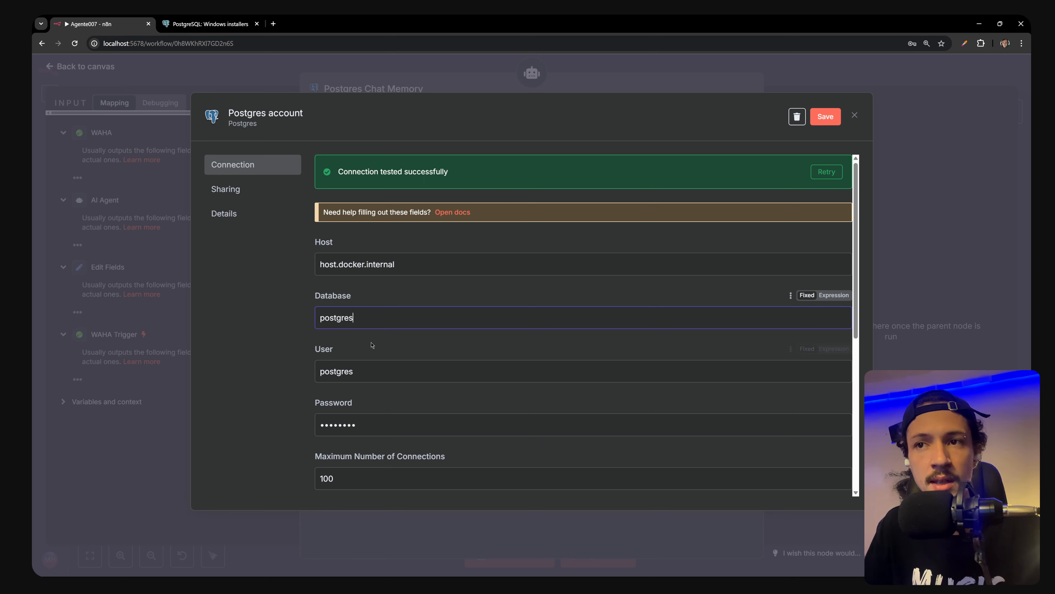
key("alt+Tab")
key("alt+Tab")
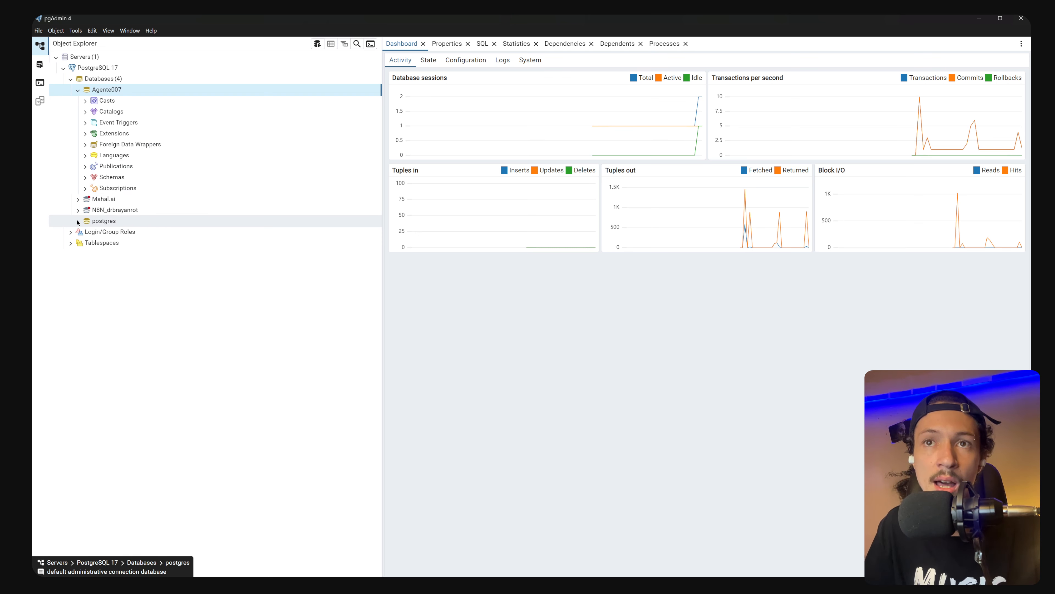
Briefly expand and collapse the postgres database in pgAdmin's Object Explorer, then return to n8n
left_click(85, 223)
left_click(78, 222)
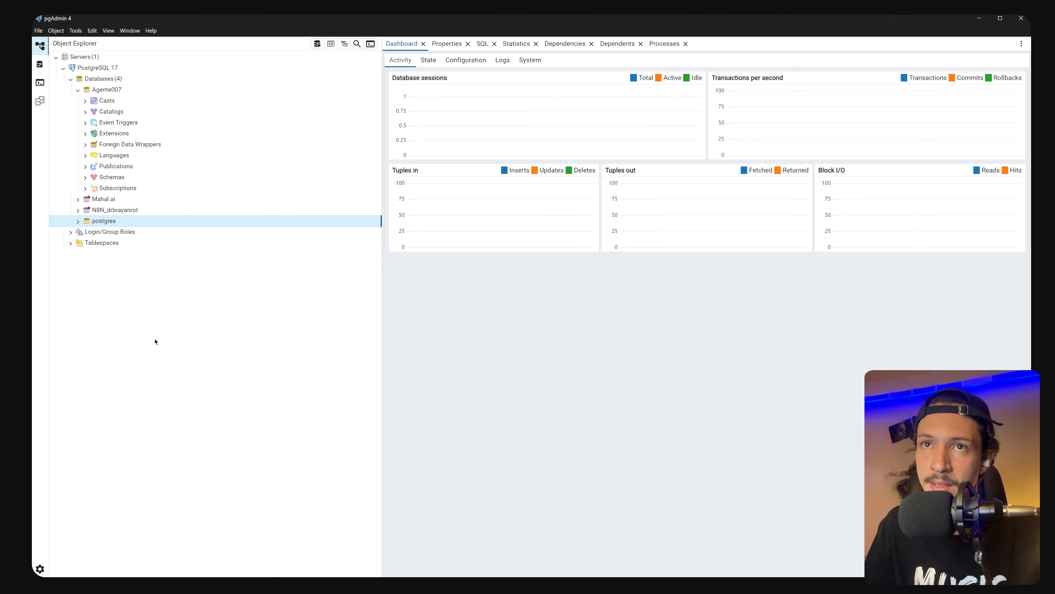
key("alt+Tab")
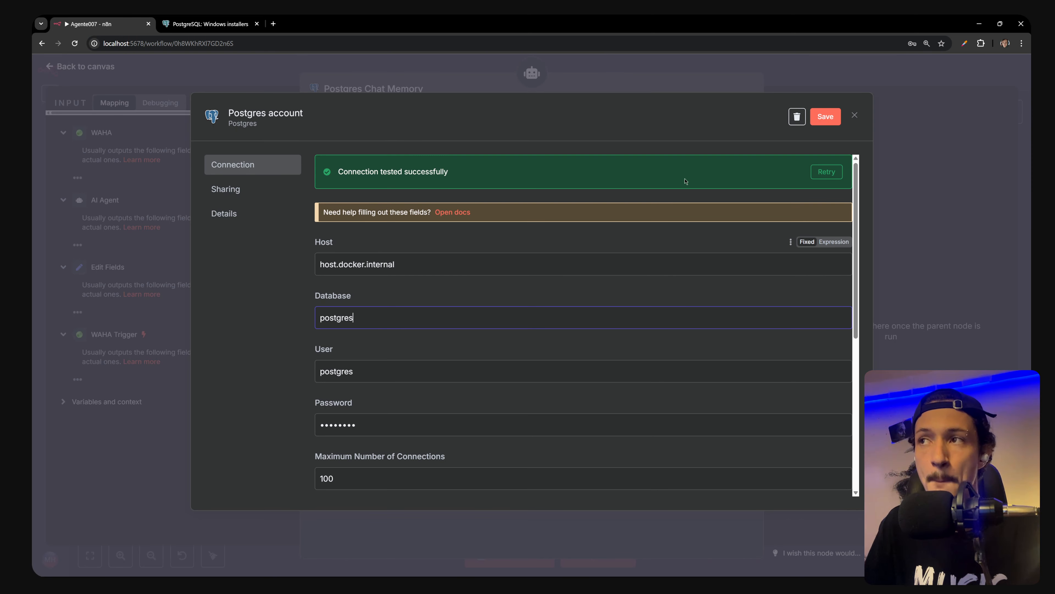
Discard the unsaved changes to the Postgres account credential and close its form
left_click(854, 116)
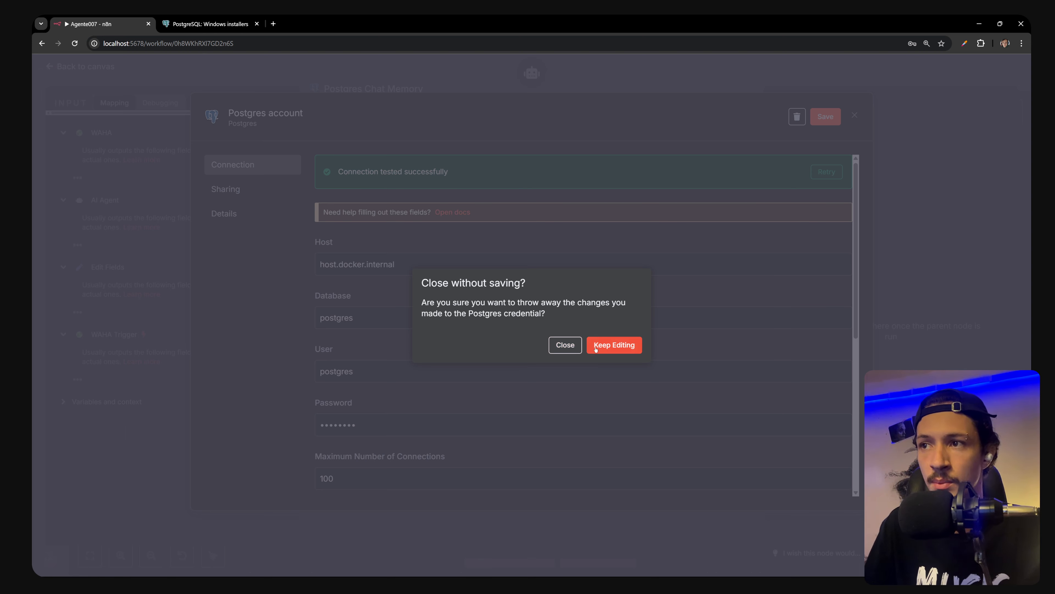
left_click(577, 347)
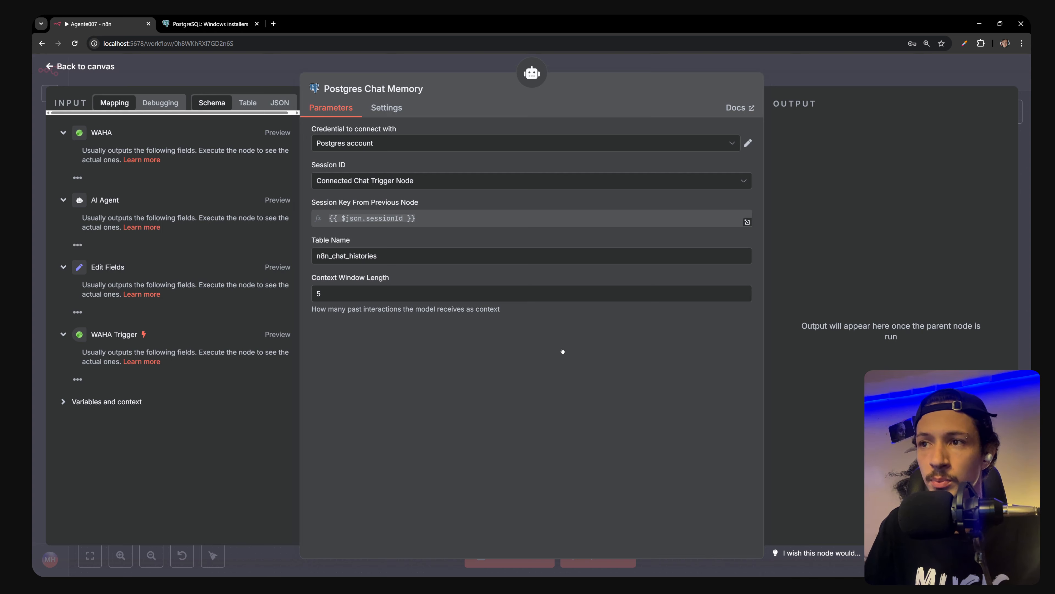
left_click(738, 143)
left_click(748, 143)
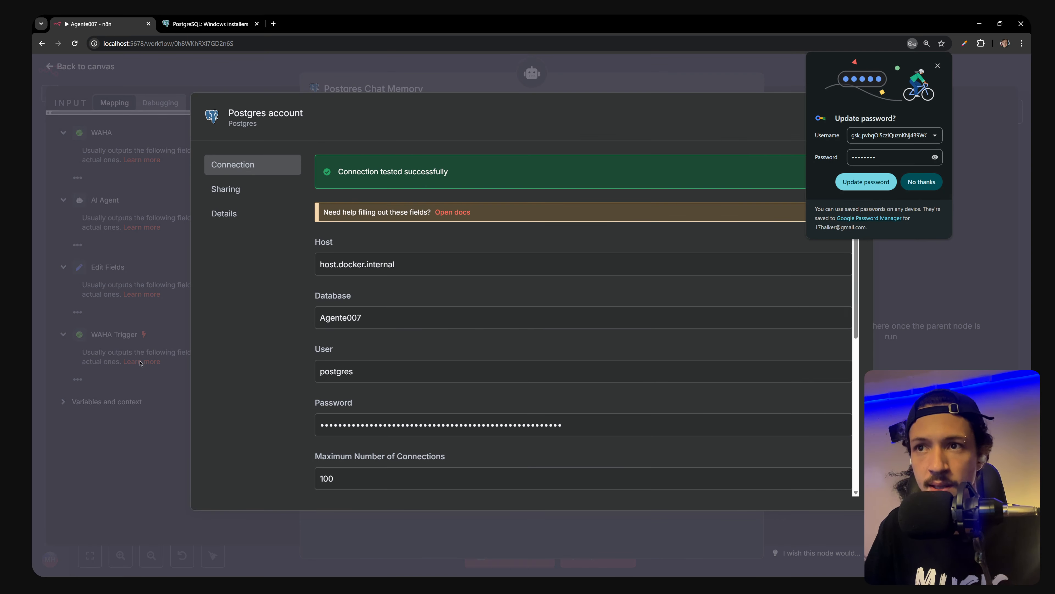
left_click(169, 344)
left_click(728, 145)
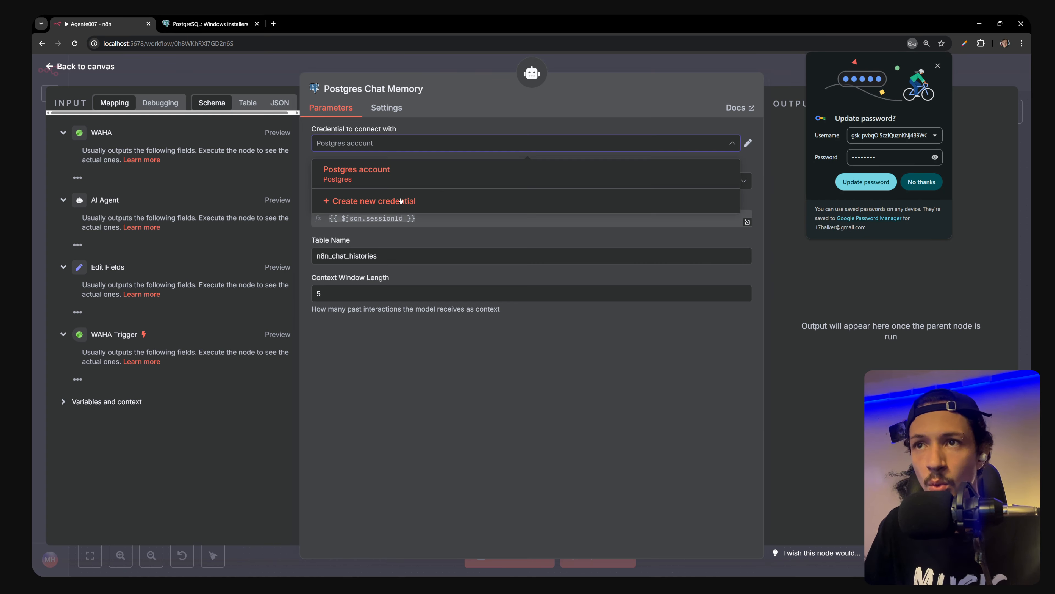
Create a new Postgres credential with the database password and host host.docker.internal, then save and test it
left_click(374, 201)
left_click(337, 365)
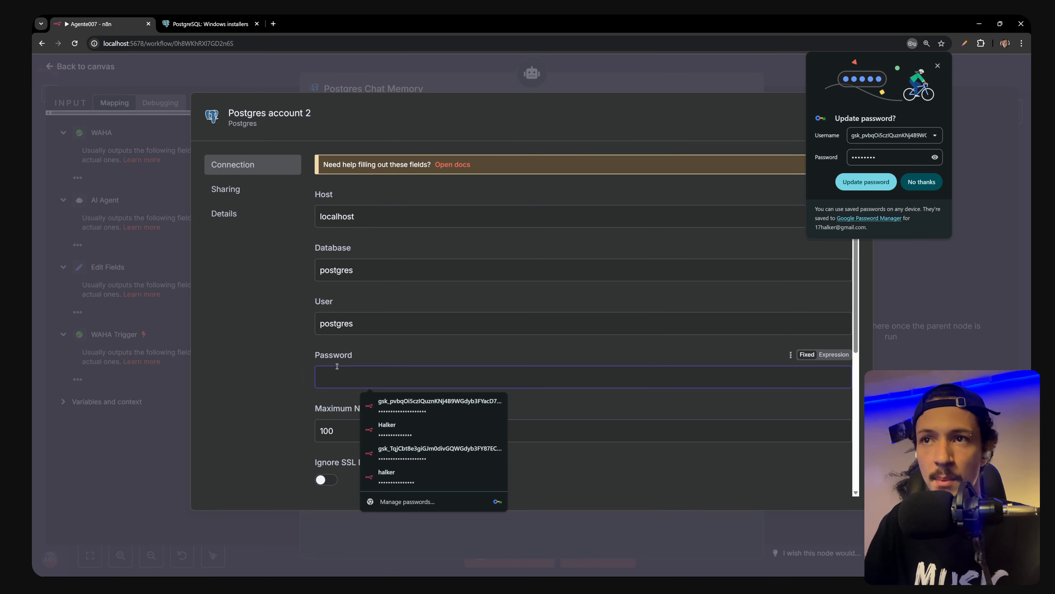
type("••••••••")
double_click(435, 219)
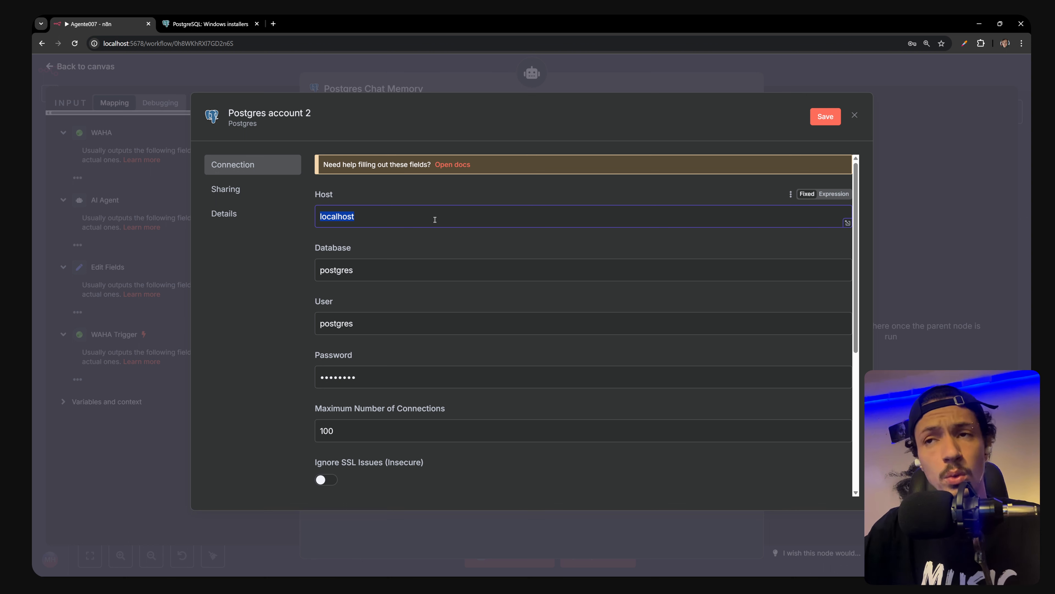
type("host.doc")
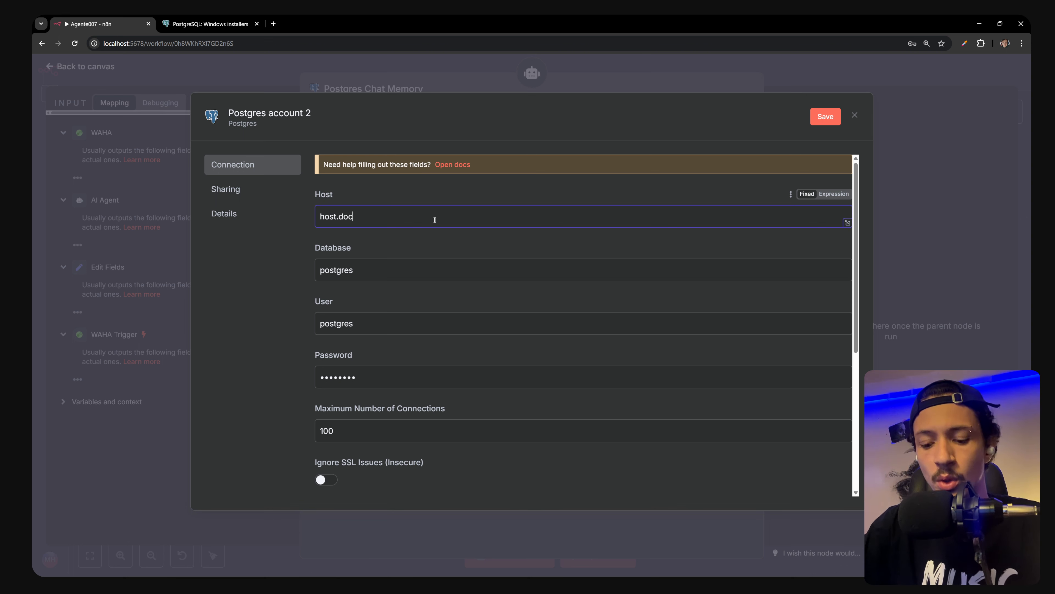
type("ker.i")
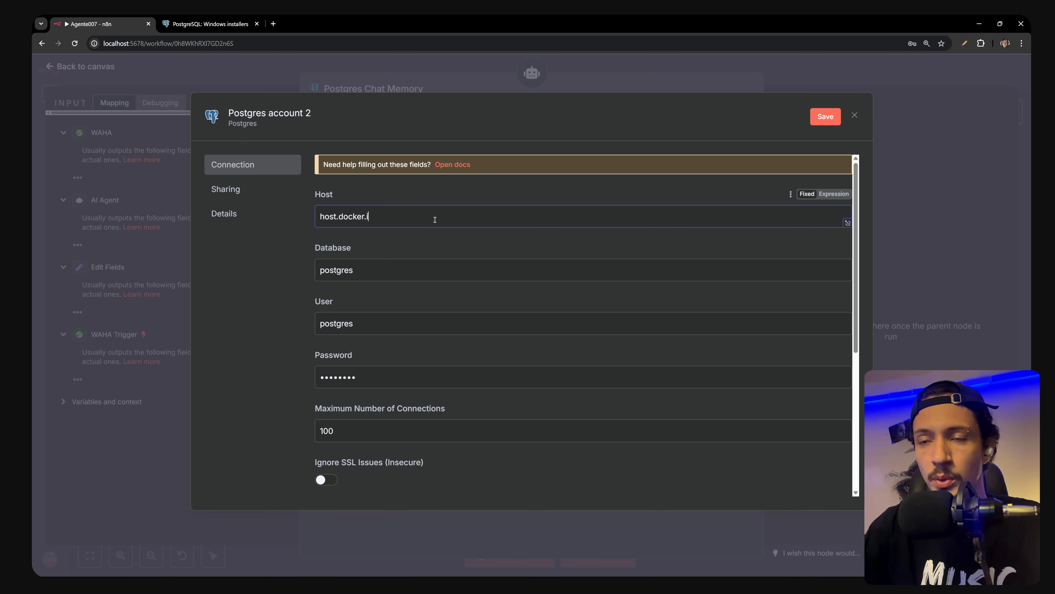
type("nternal")
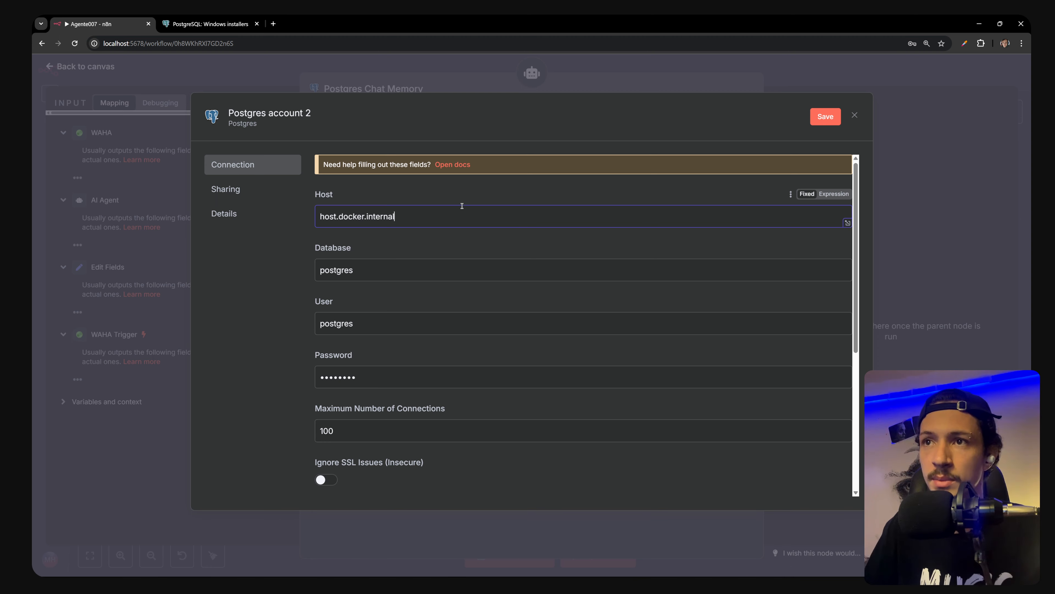
left_click(825, 117)
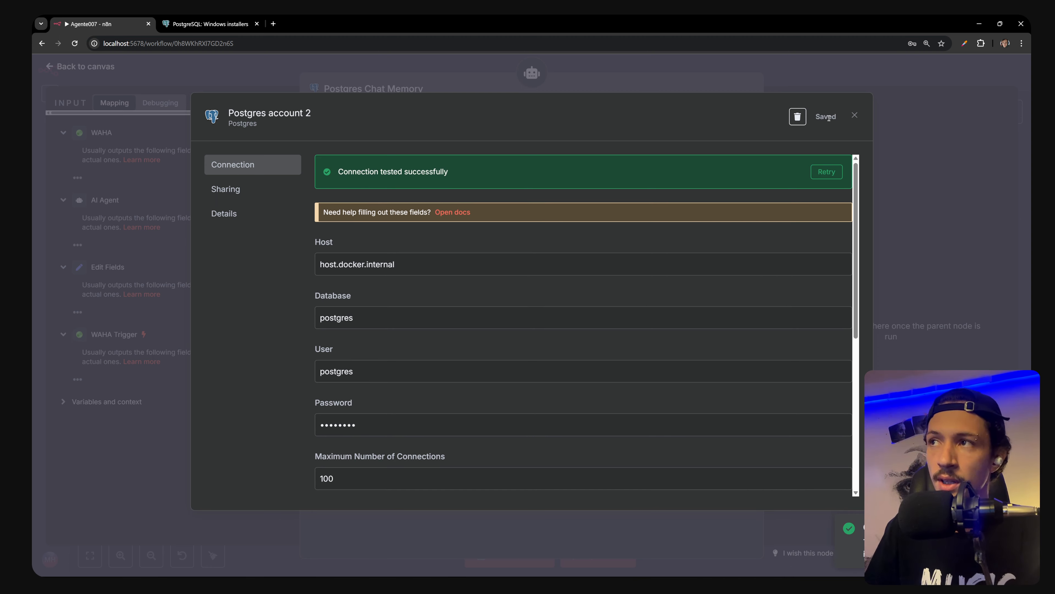
left_click(854, 115)
left_click(466, 142)
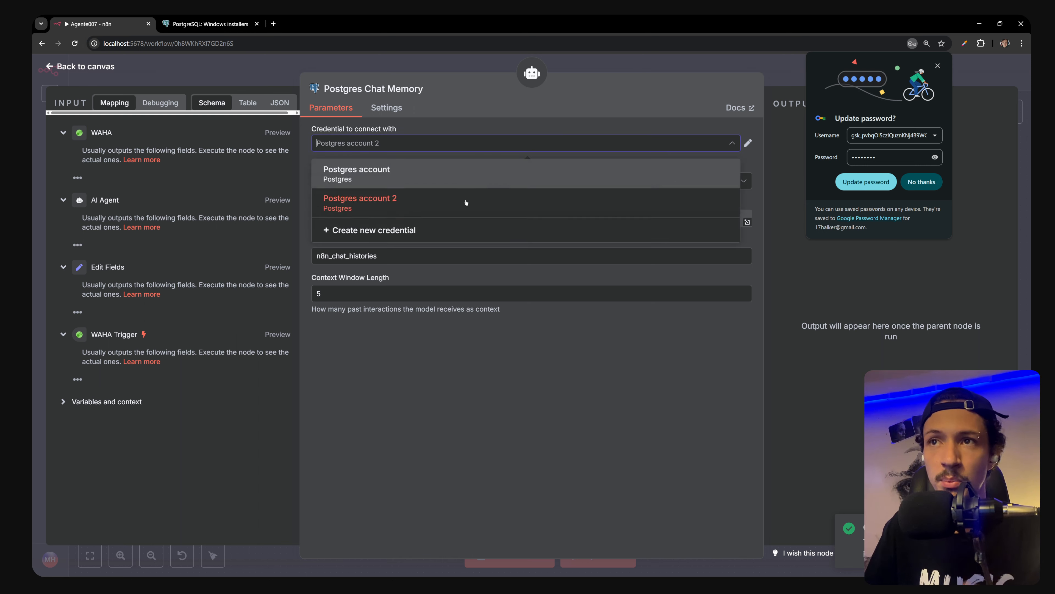
Rename the Postgres account 2 credential to 'Postgres' and save it
left_click(452, 209)
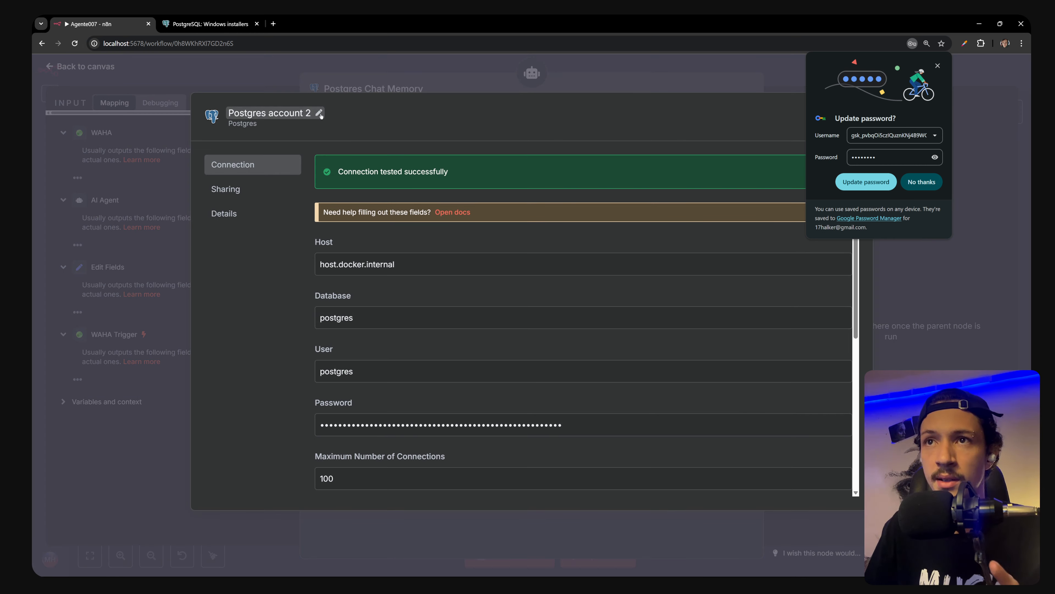
left_click(320, 114)
key("ctrl+a")
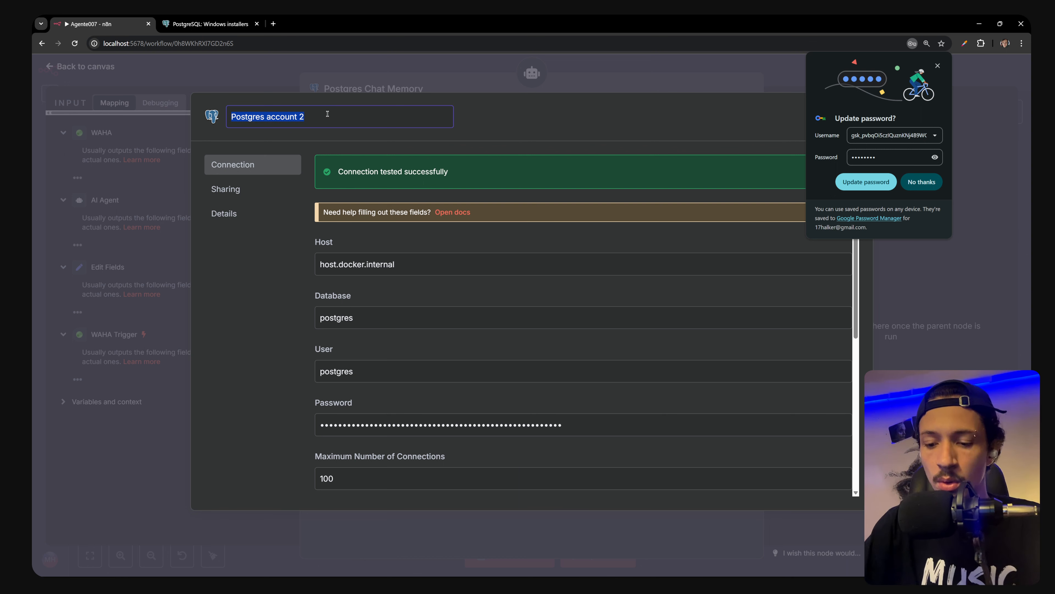
left_click(327, 114)
key("shift+Left")
key("shift+Left")
key("shift+Left")
key("shift+Left")
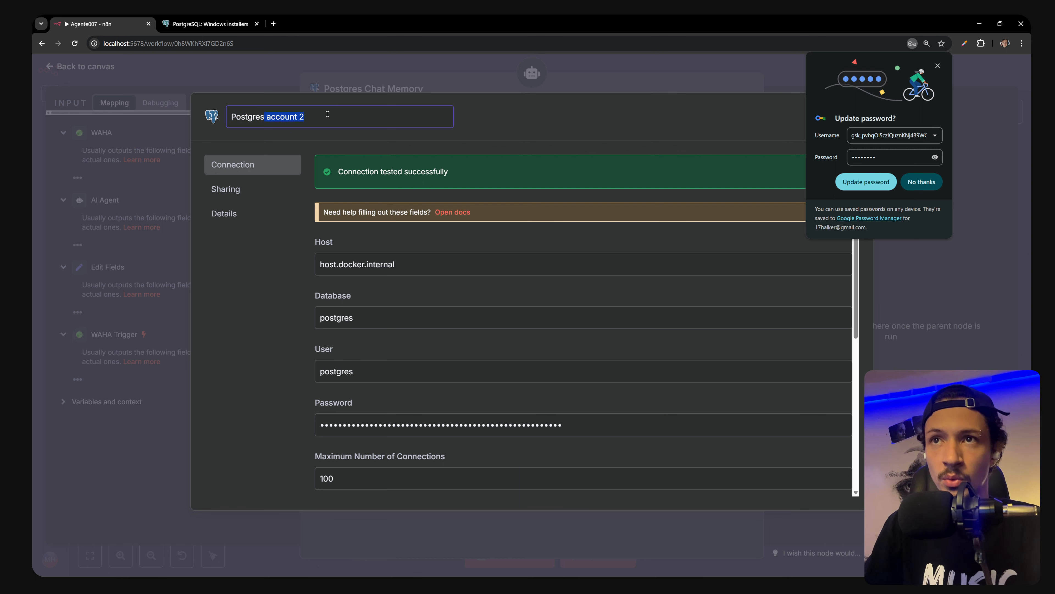
key("BackSpace")
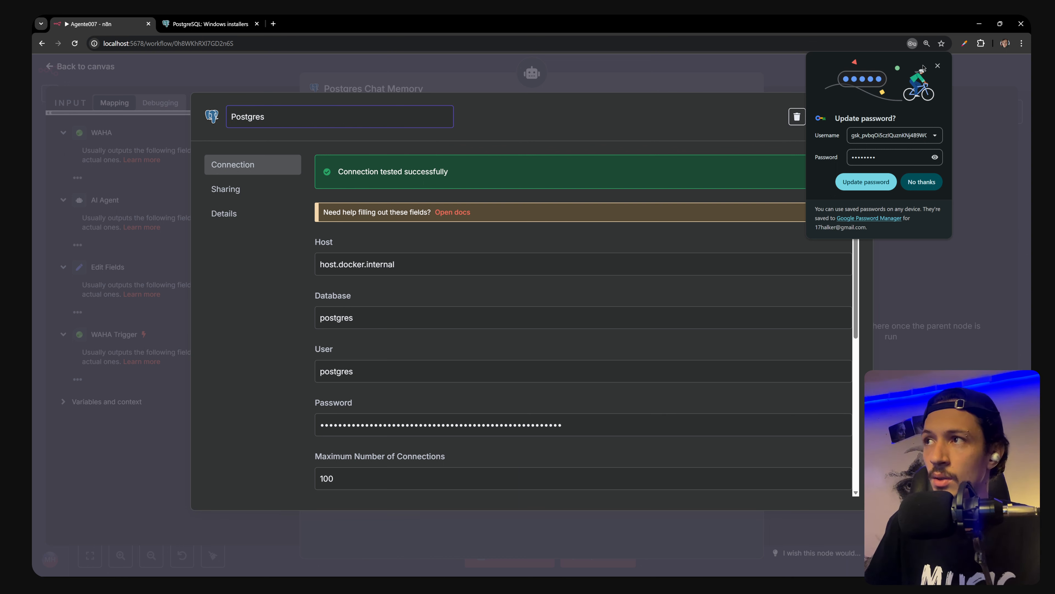
left_click(938, 66)
left_click(826, 116)
left_click(898, 115)
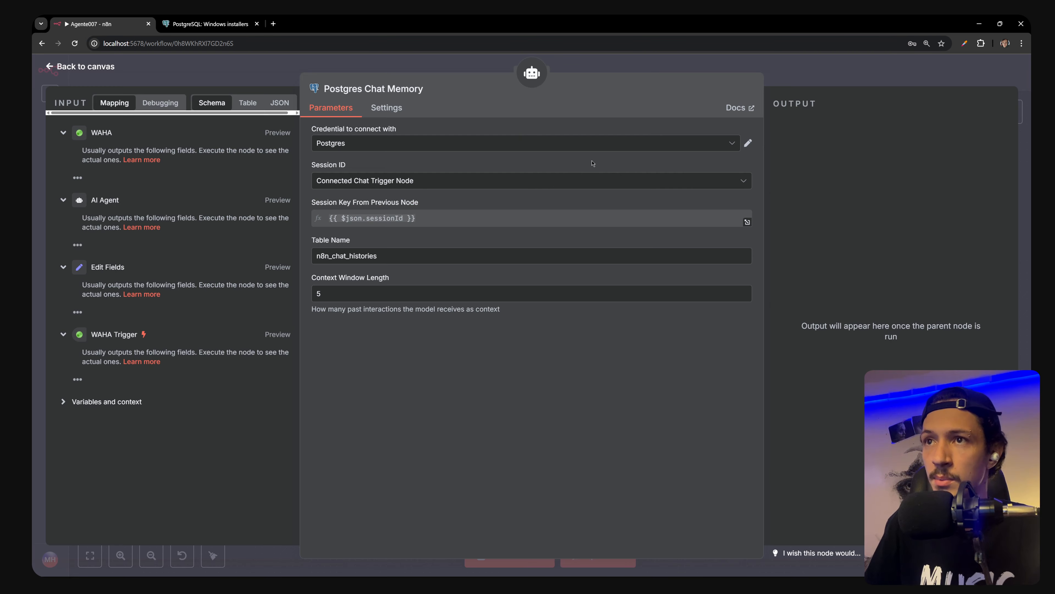
Rename the Postgres account credential to 'agente007' and save it
left_click(399, 143)
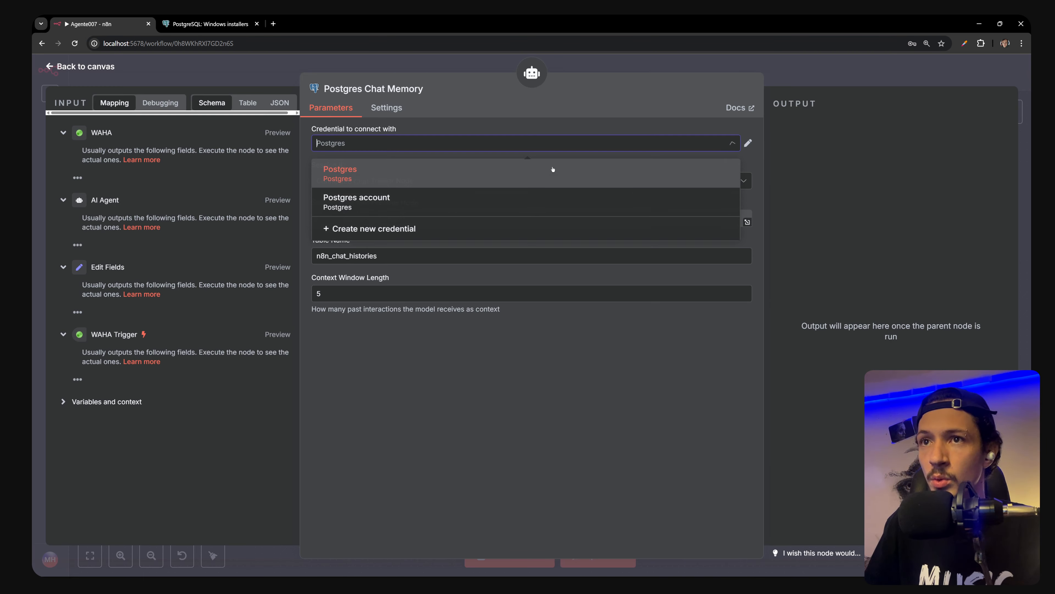
left_click(398, 198)
left_click(748, 143)
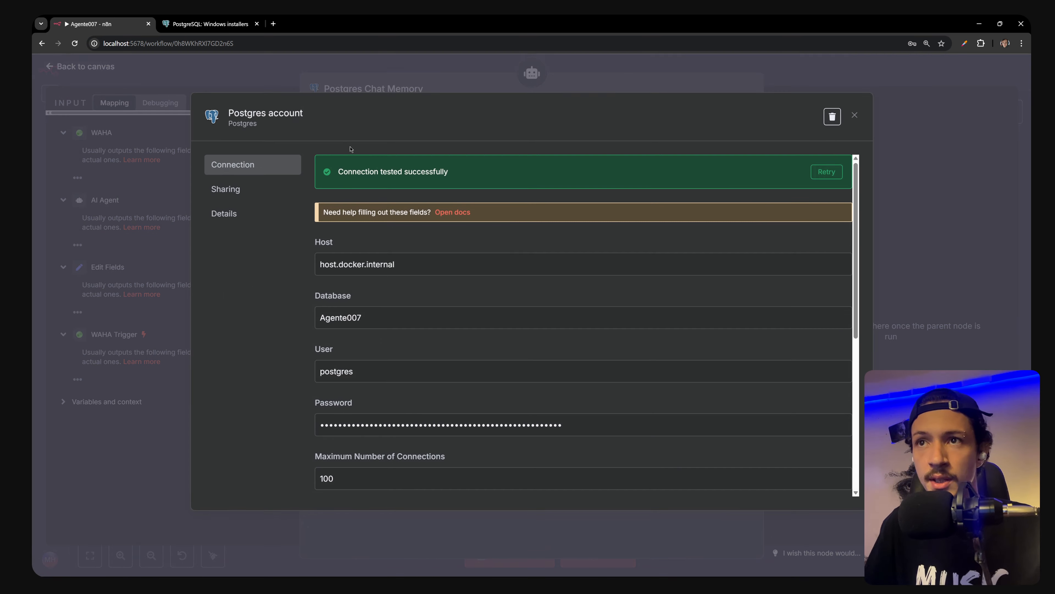
left_click(307, 113)
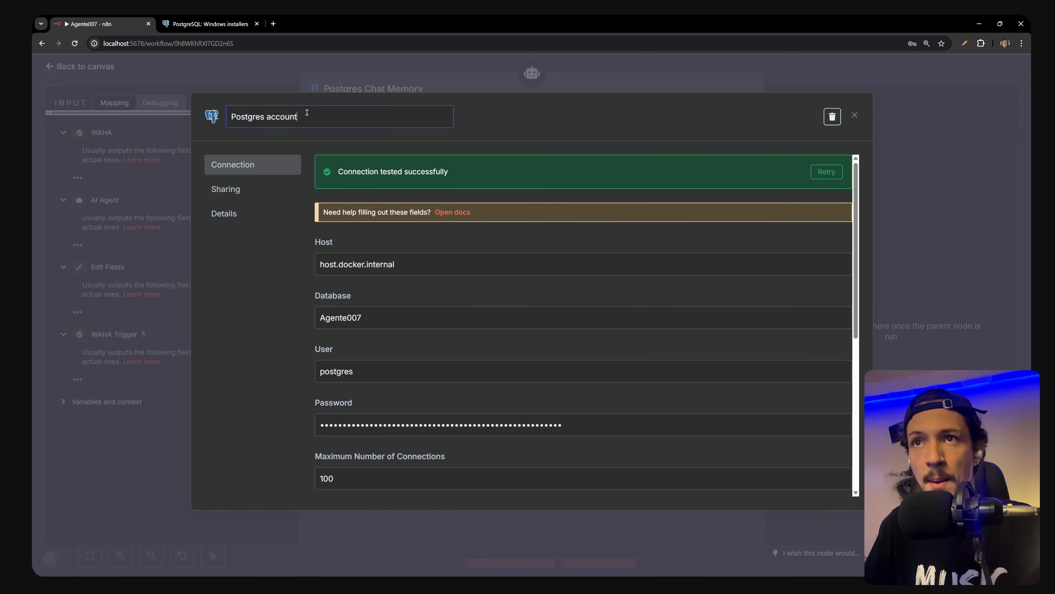
key("ctrl+a")
type("ag")
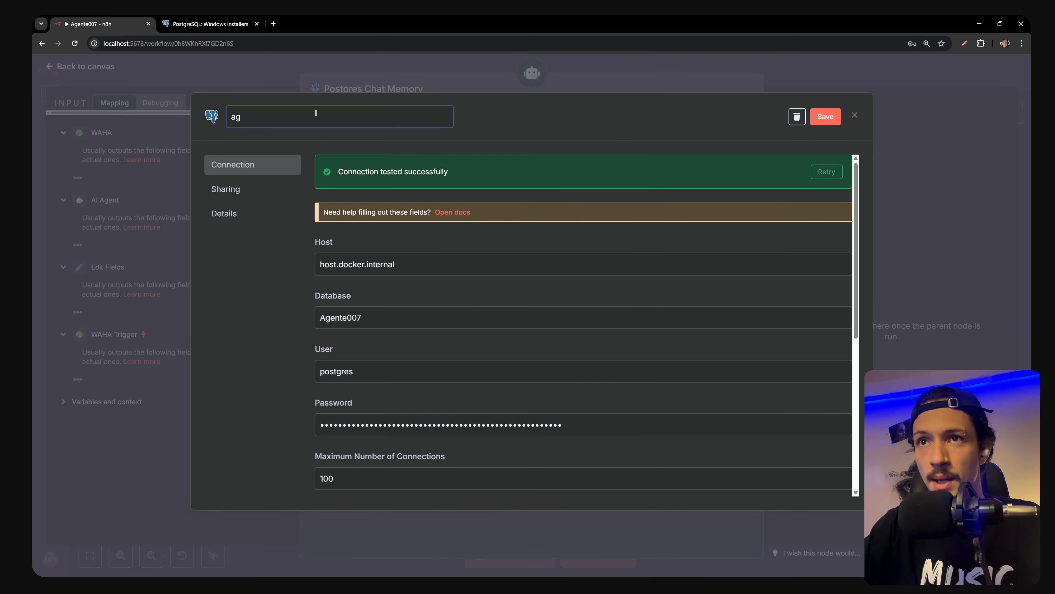
type("ente007")
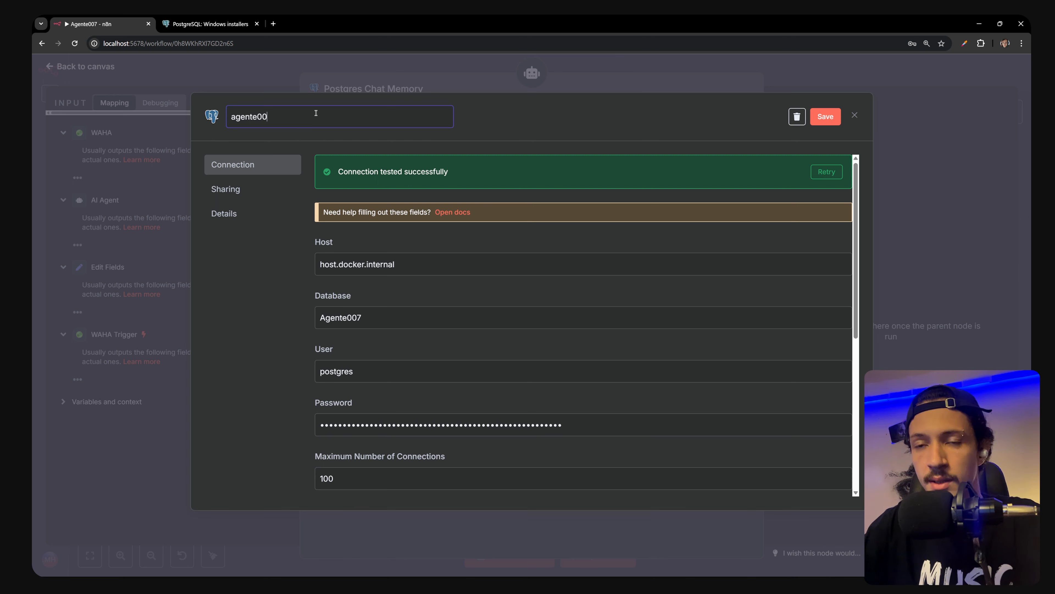
key("Return")
key("ctrl+s")
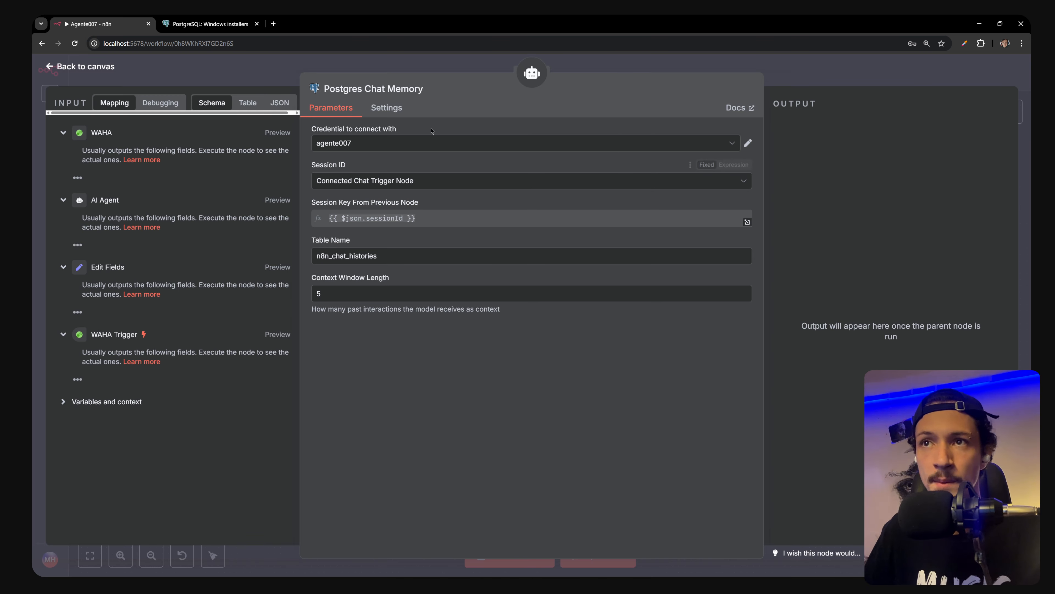
Select the Postgres credential for the chat memory node
left_click(419, 143)
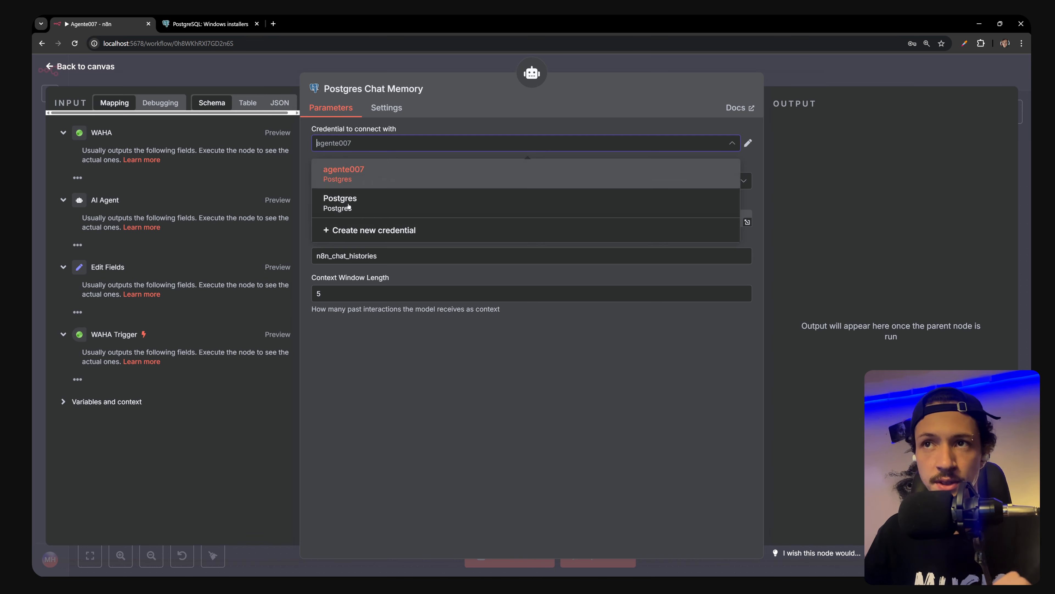
left_click(374, 203)
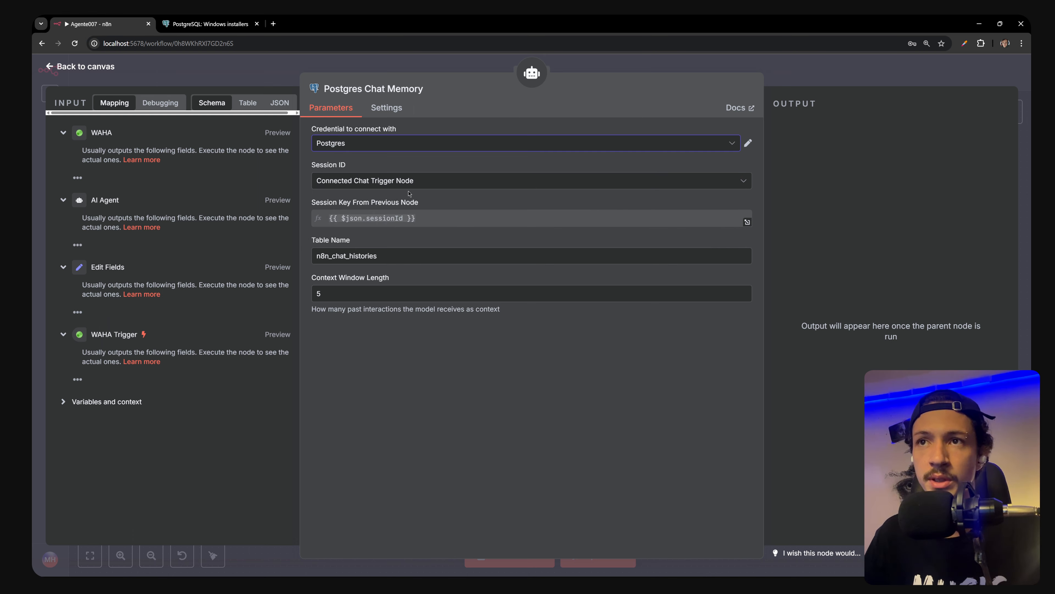
key("alt+Tab")
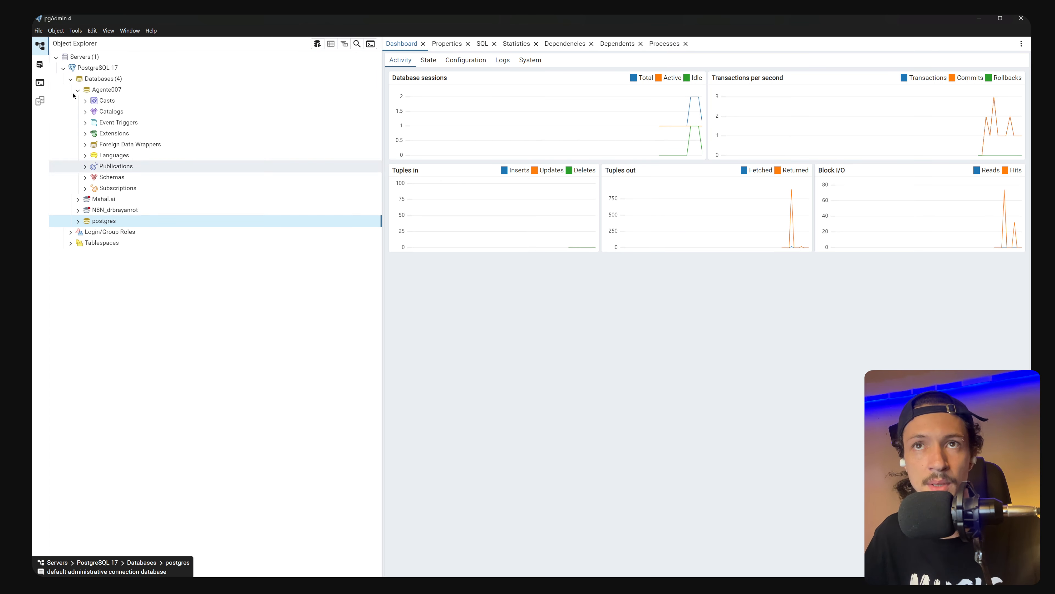
Switch the Postgres Chat Memory node's credential to agente007
left_click(78, 92)
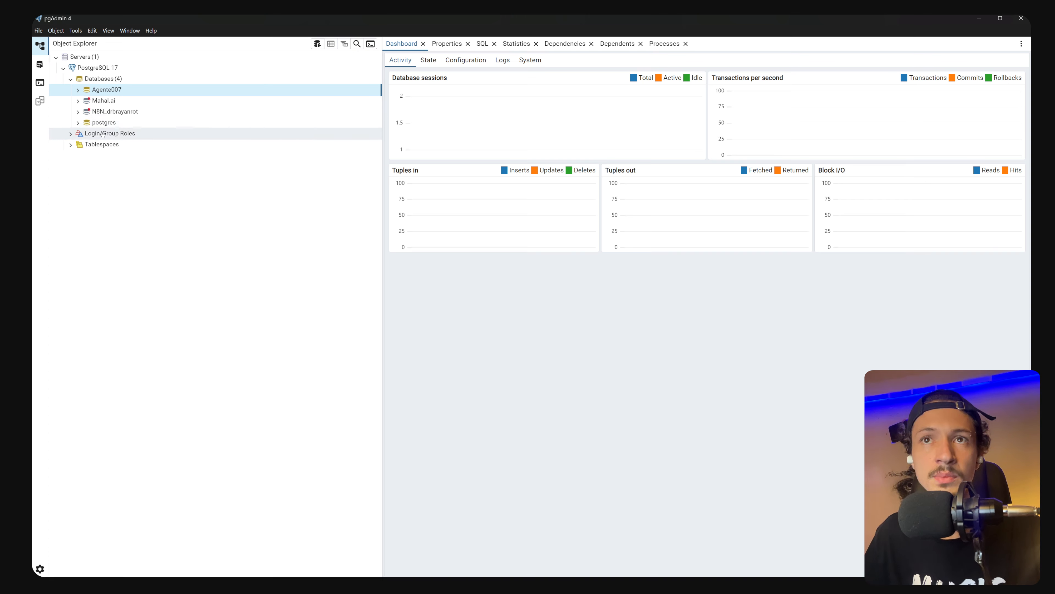
key("alt+Tab")
left_click(376, 142)
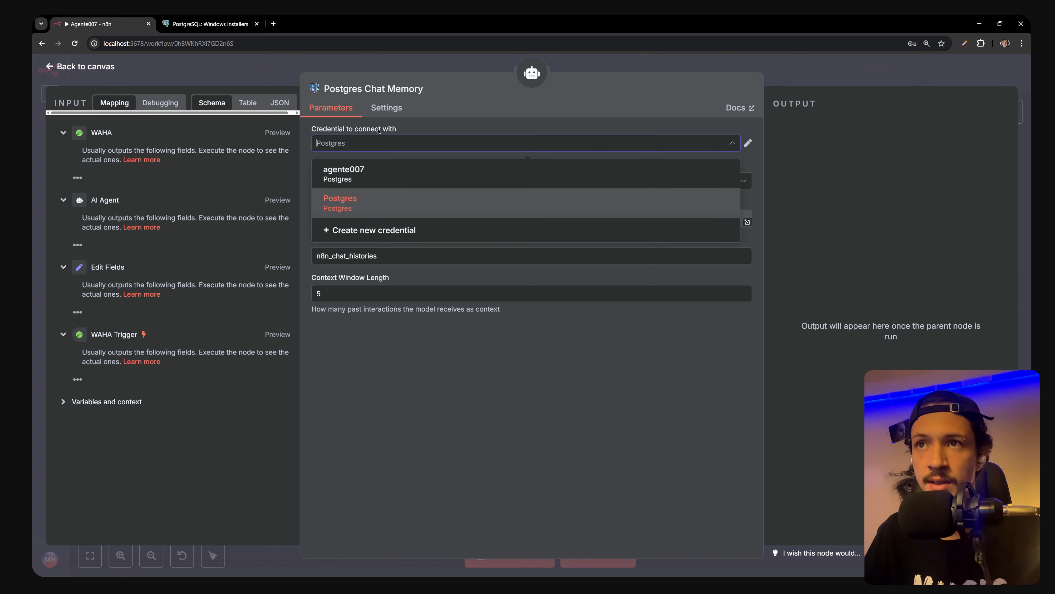
left_click(355, 178)
key("alt+Tab")
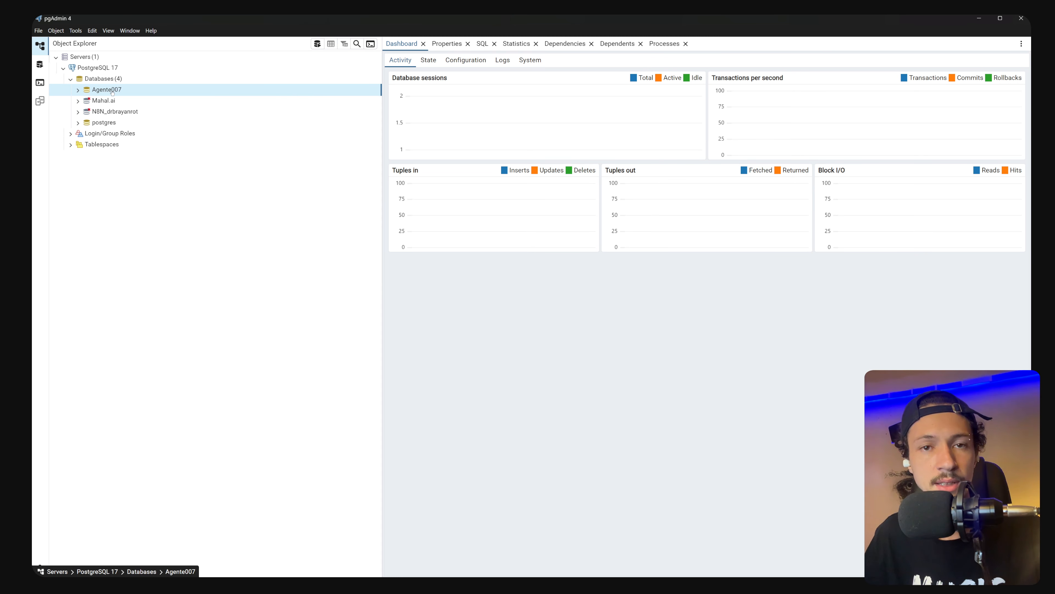
key("alt+Tab")
left_click(566, 406)
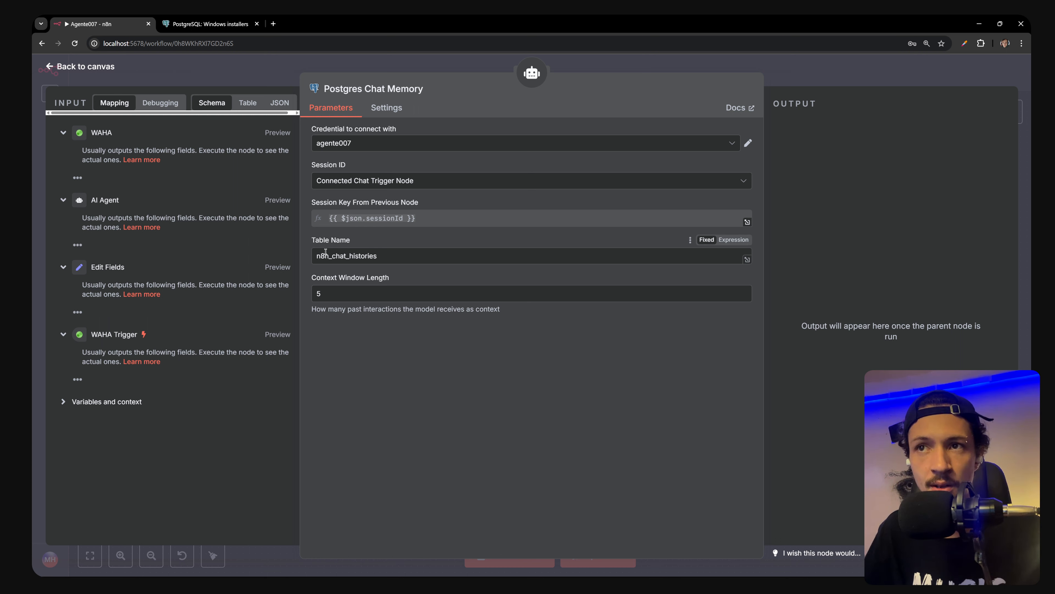
Expand Agente007 > Schemas > public > Tables in pgAdmin to locate n8n_chat_histories
left_click_drag(399, 255, 304, 254)
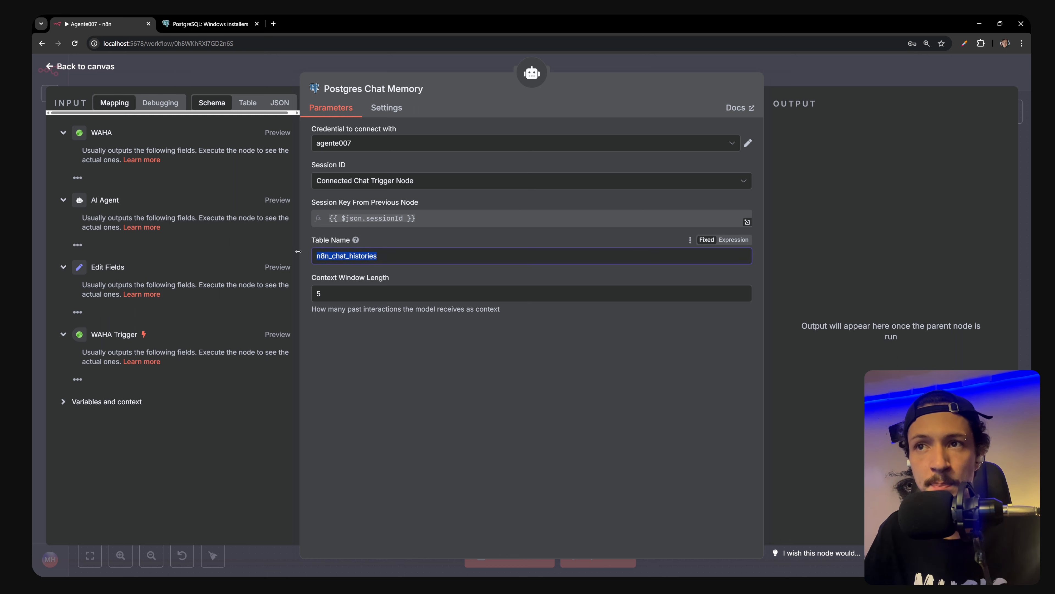
key("alt+Tab")
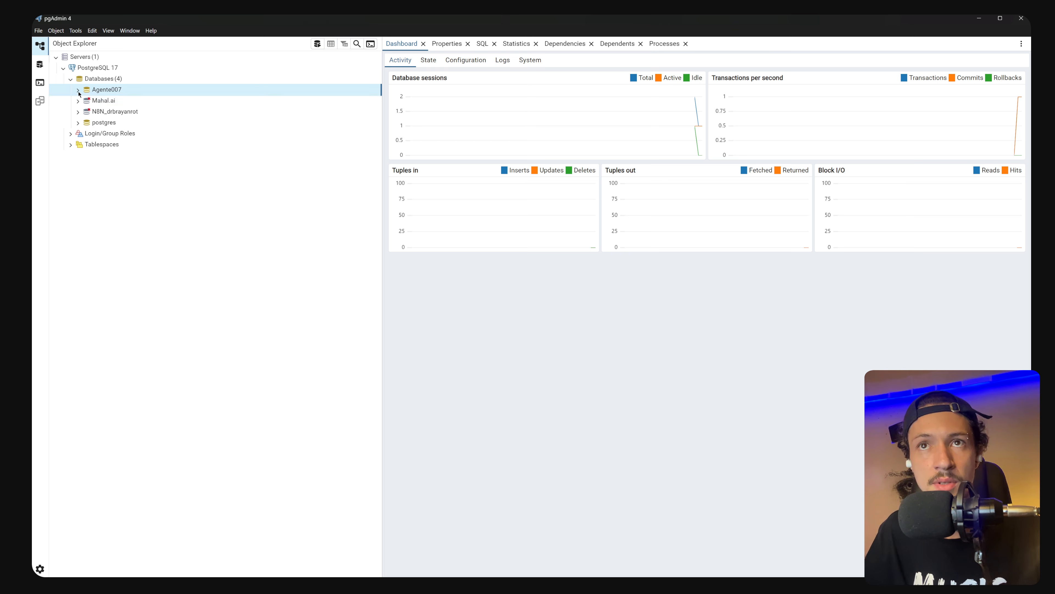
left_click(78, 90)
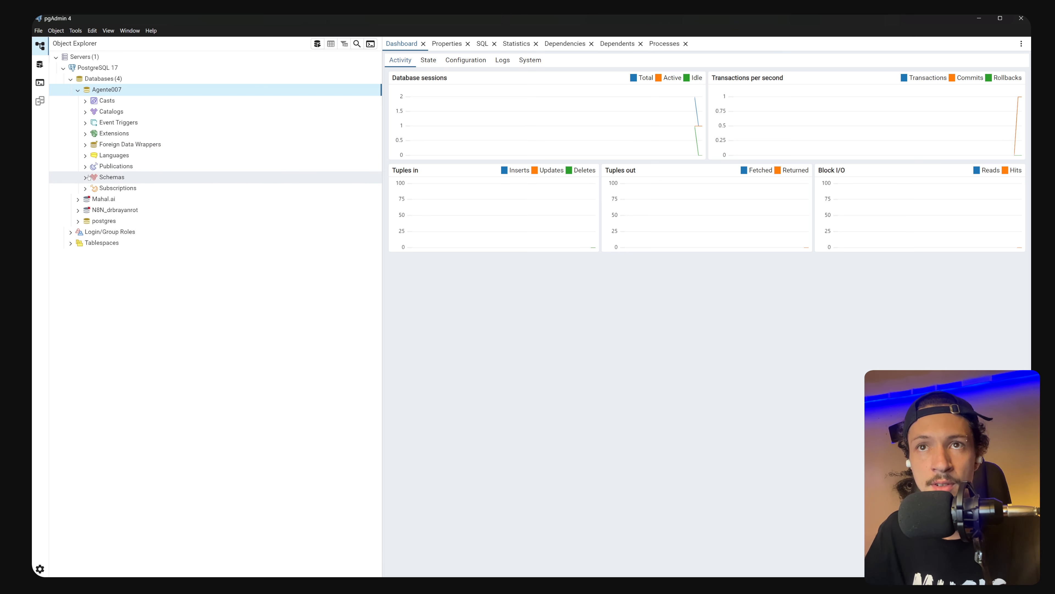
left_click(85, 178)
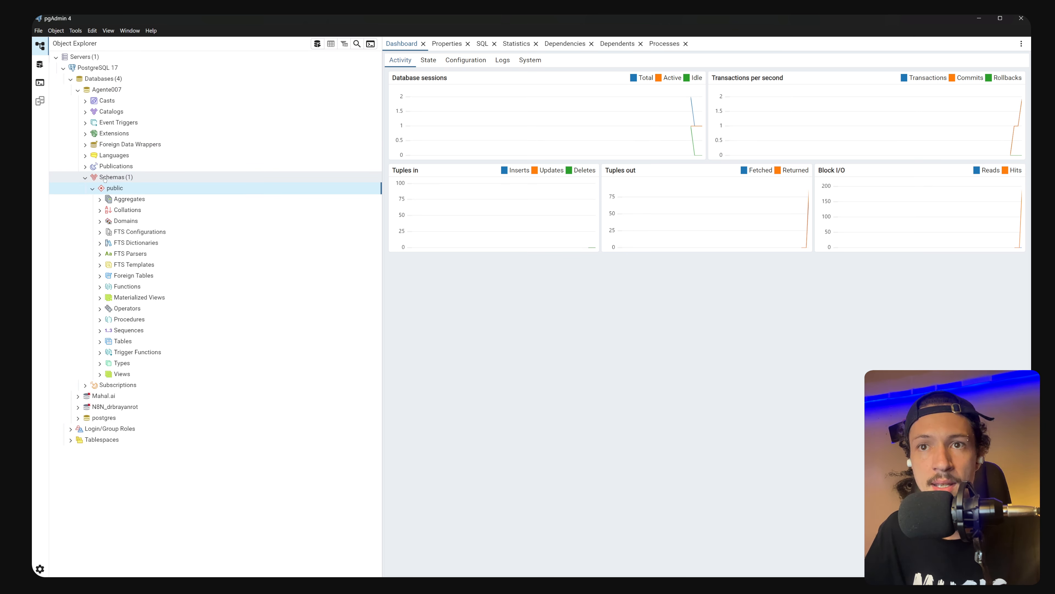
left_click(99, 342)
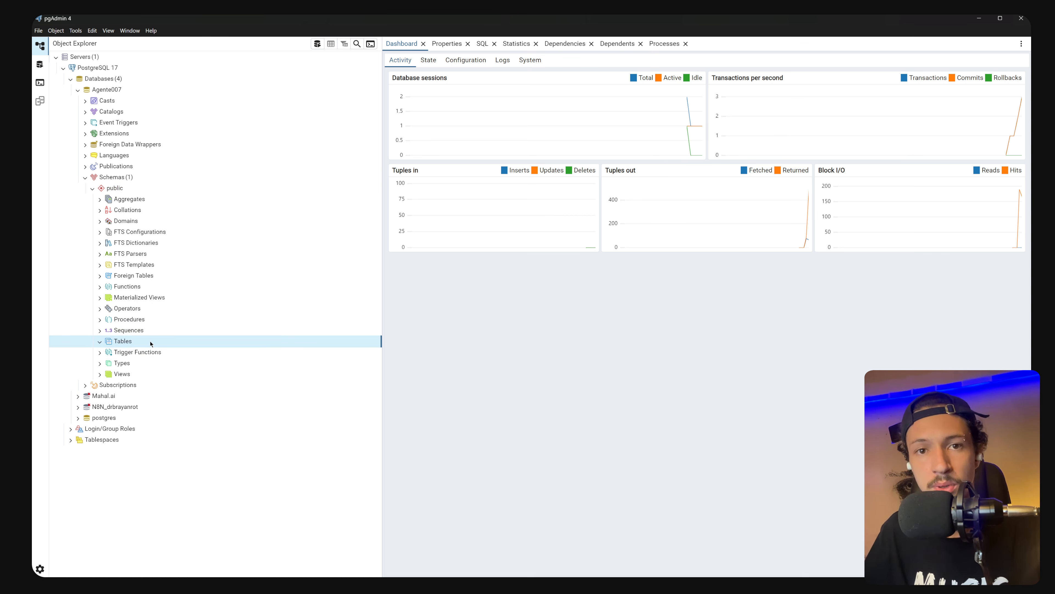
key("alt+Tab")
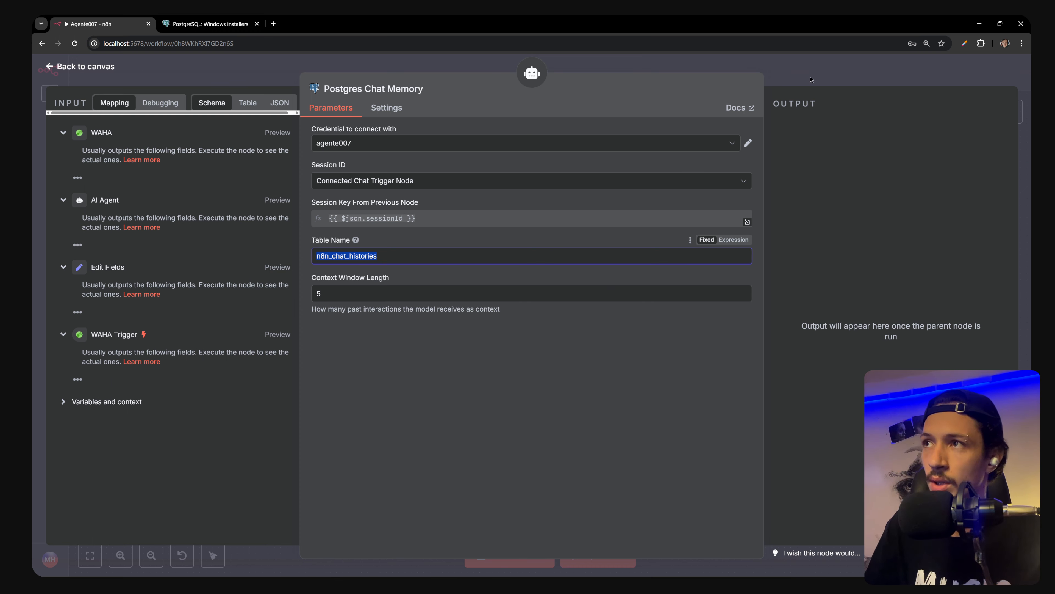
Move the Postgres Chat Memory node below the AI Agent on the canvas
key("Escape")
left_click_drag(524, 235, 512, 285)
scroll(519, 283, "up", 2)
scroll(519, 284, "down", 4)
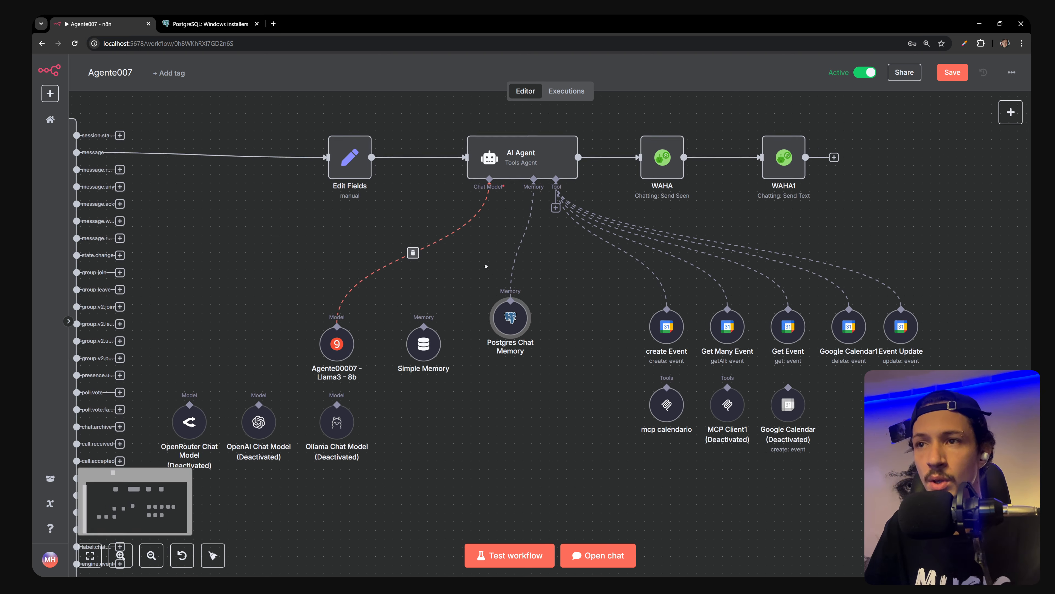
scroll(483, 280, "down", 2)
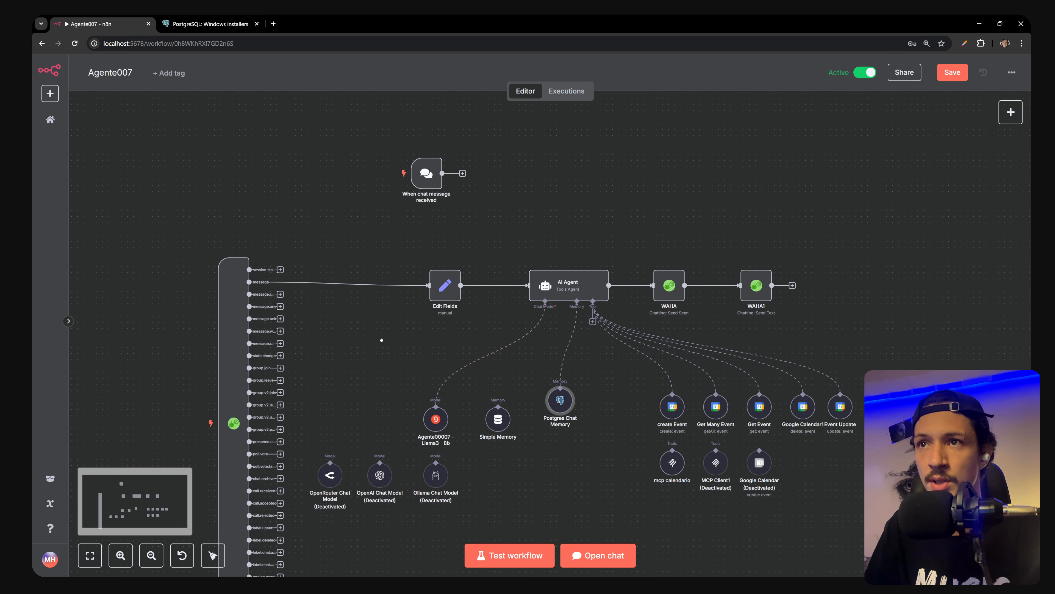
Add a new AI Agent1 node and connect the chat trigger to it
left_click_drag(382, 342, 374, 278)
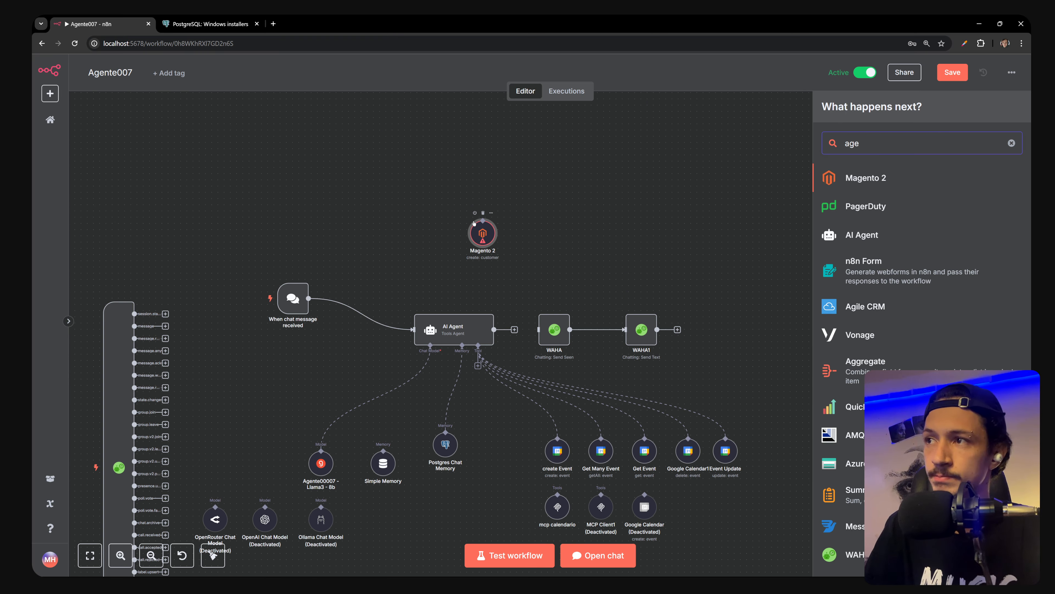
key("Down")
key("Down")
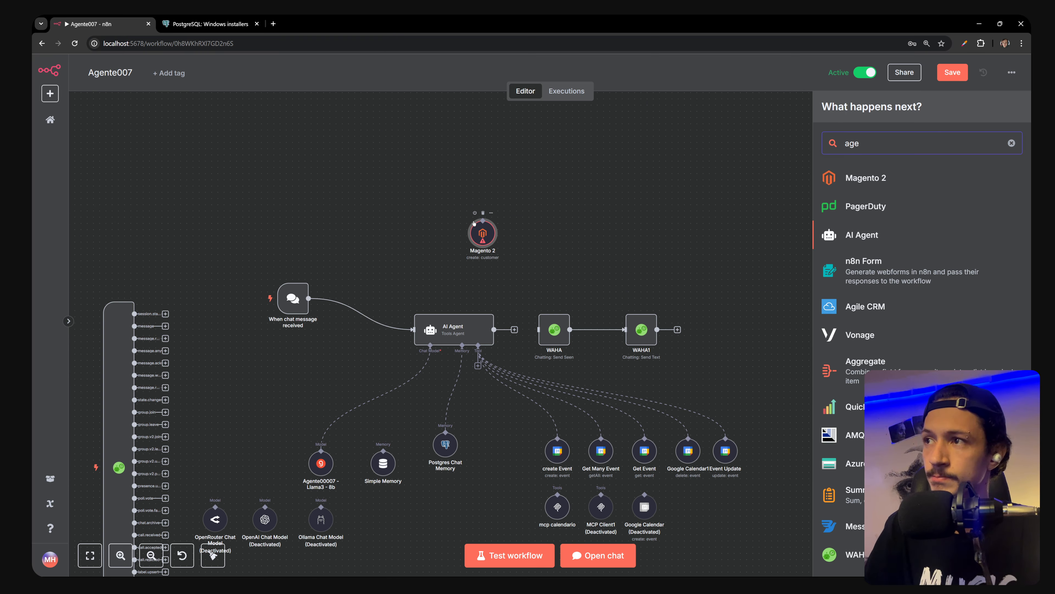
key("Return")
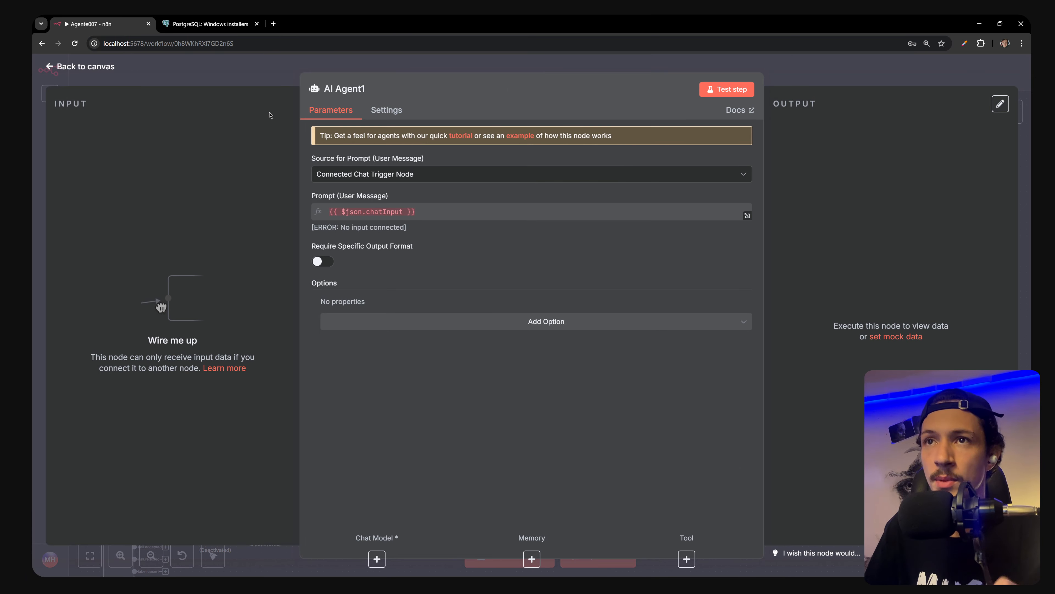
left_click(266, 80)
left_click_drag(542, 248, 350, 229)
left_click_drag(293, 299, 347, 218)
left_click(324, 289)
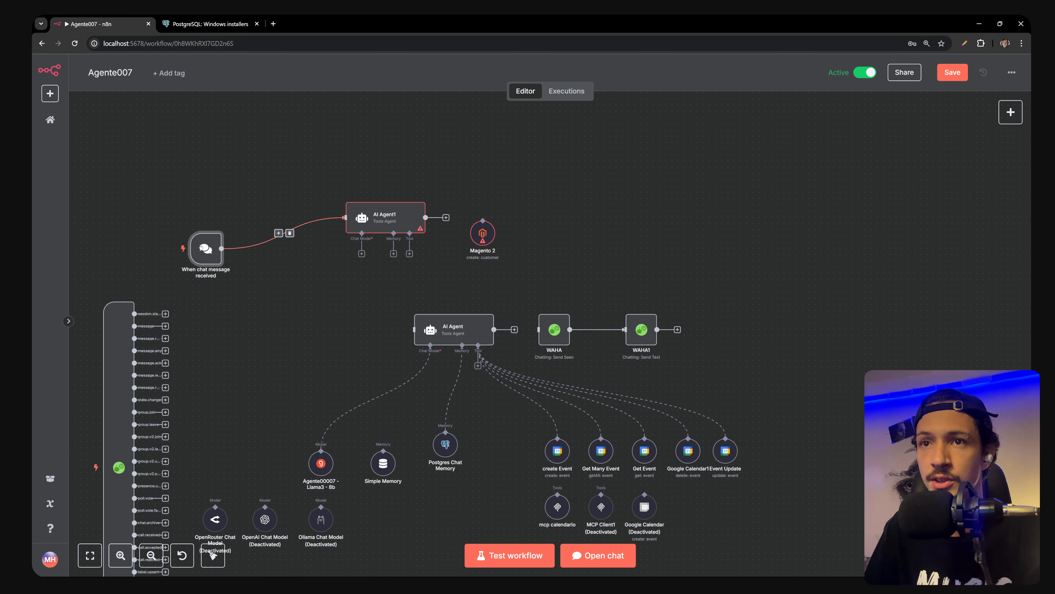
left_click_drag(205, 248, 219, 204)
Attach Postgres Chat Memory to AI Agent1, place the Llama3 model beside it, and open the memory settings
left_click_drag(445, 444, 321, 313)
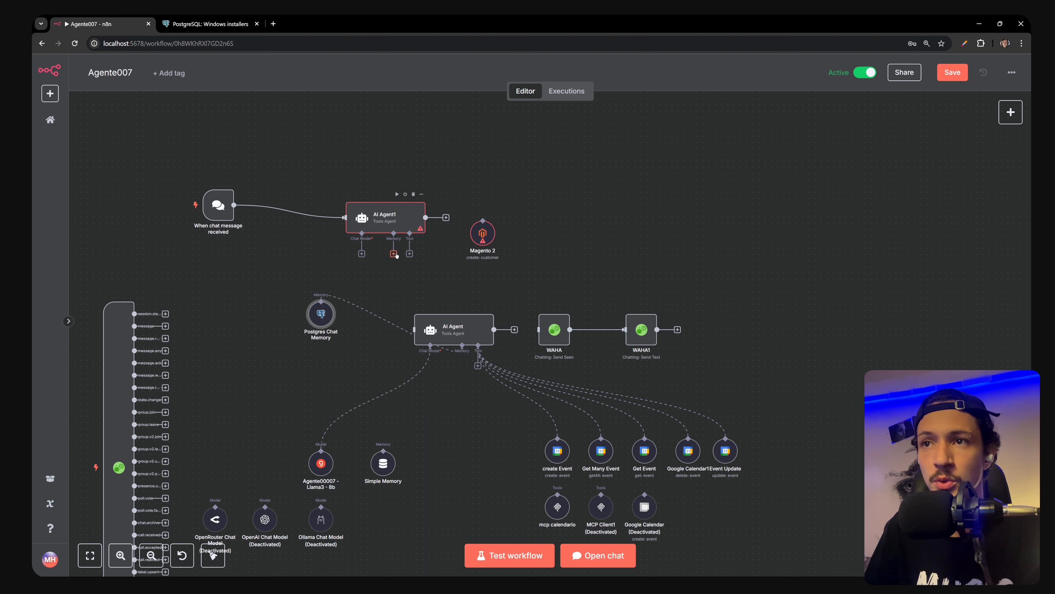
left_click_drag(393, 253, 359, 267)
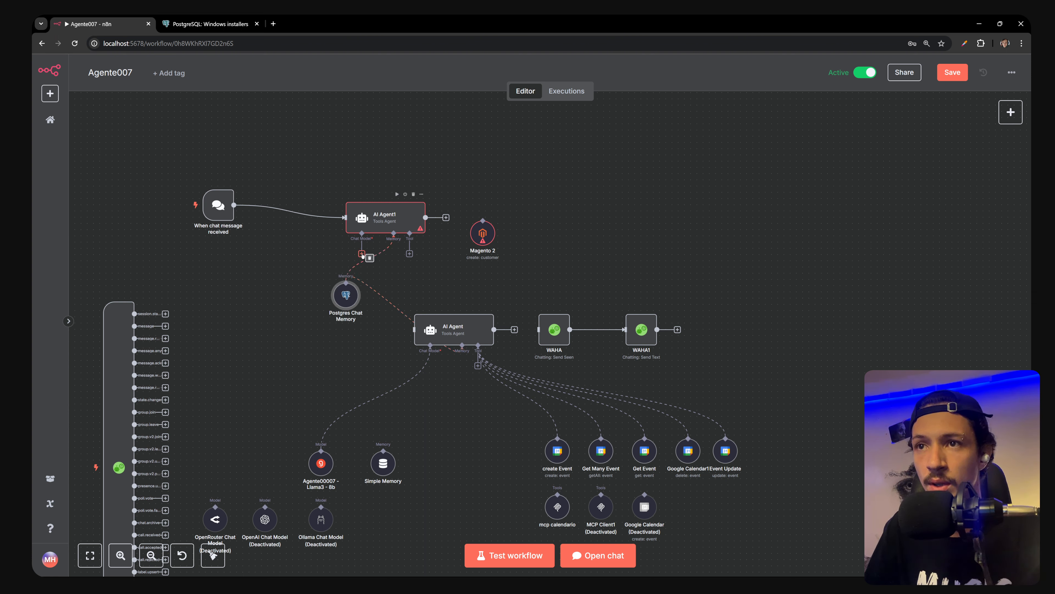
left_click_drag(320, 461, 265, 351)
left_click_drag(350, 291, 361, 316)
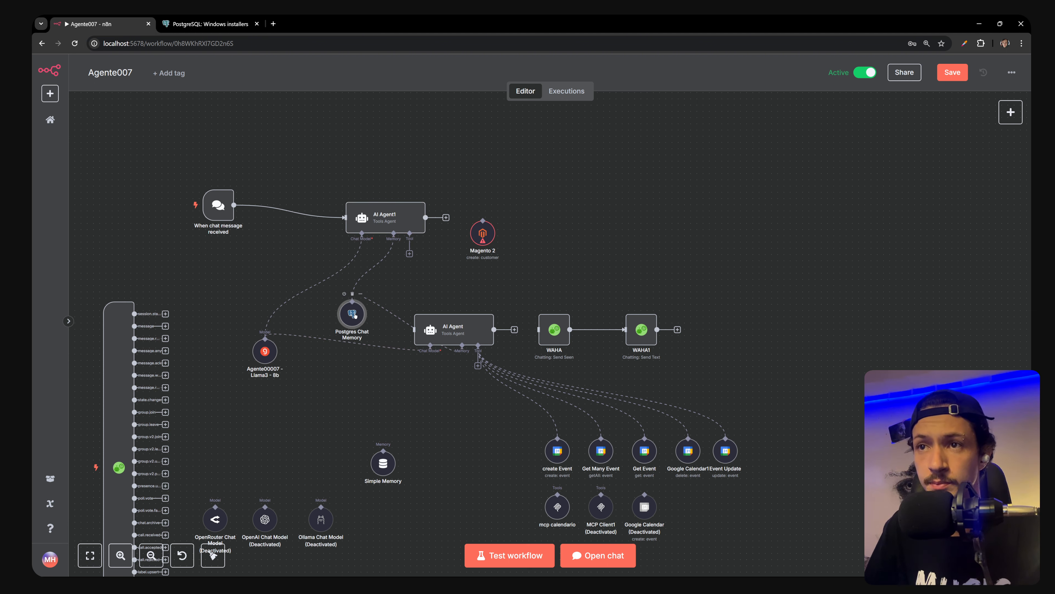
double_click(354, 316)
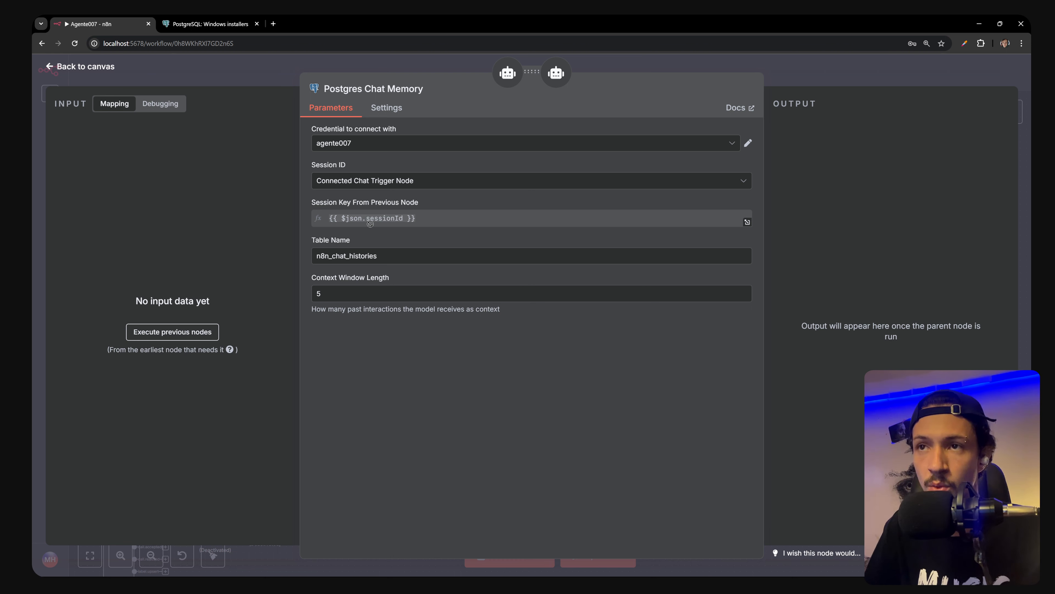
Set Session ID back to Connected Chat Trigger Node after trying Define below, then return to the canvas
mouse_move(357, 217)
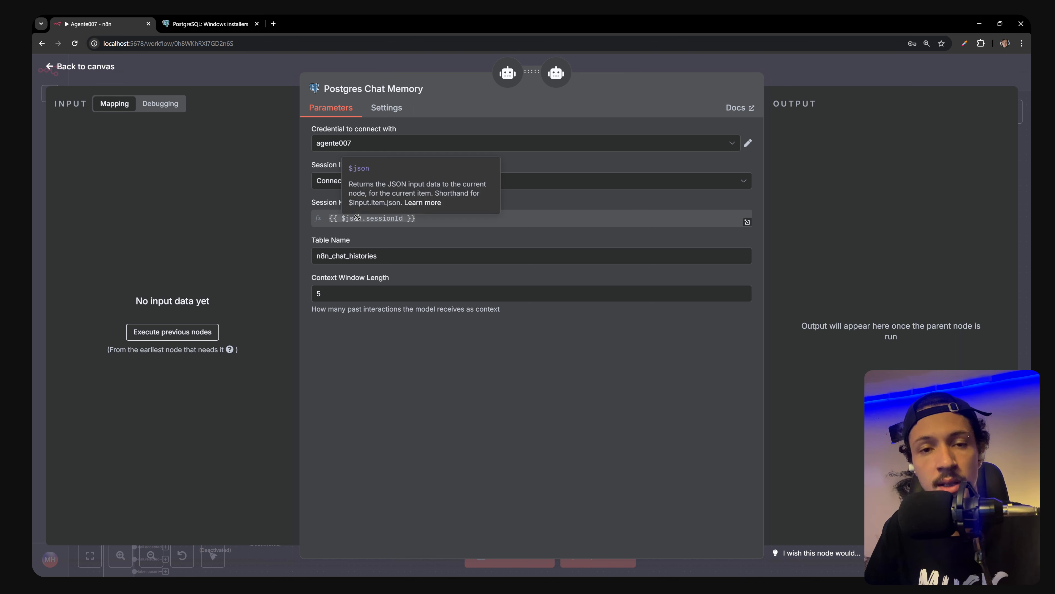
left_click(374, 180)
left_click(381, 235)
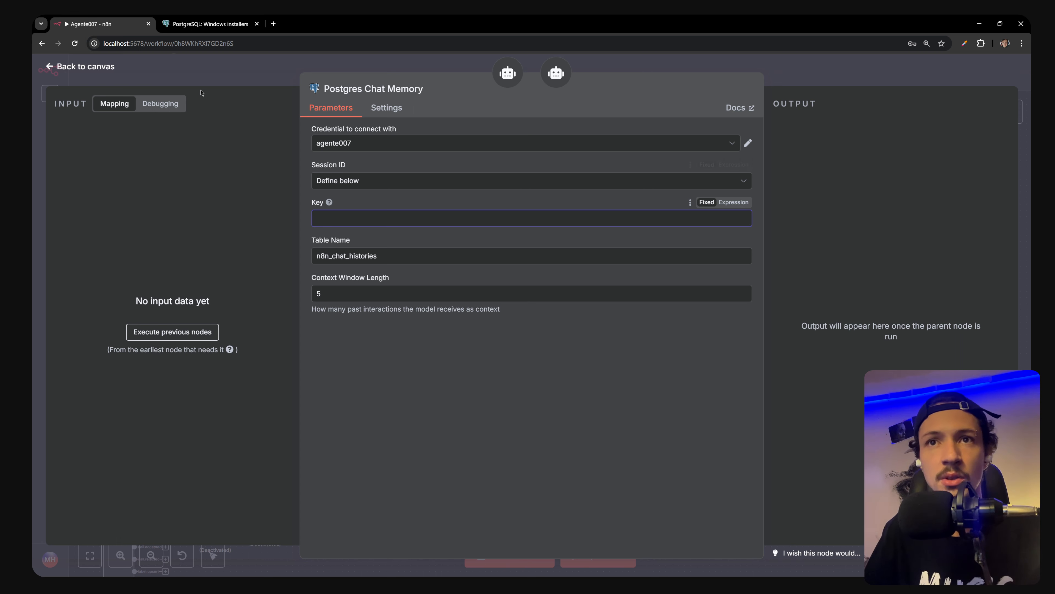
left_click(361, 180)
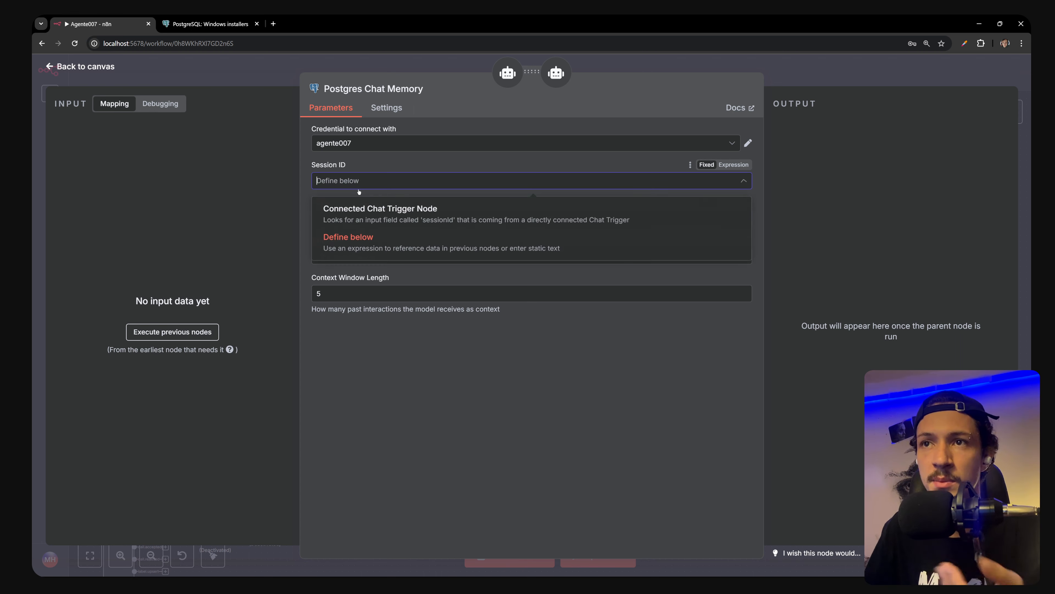
left_click(358, 226)
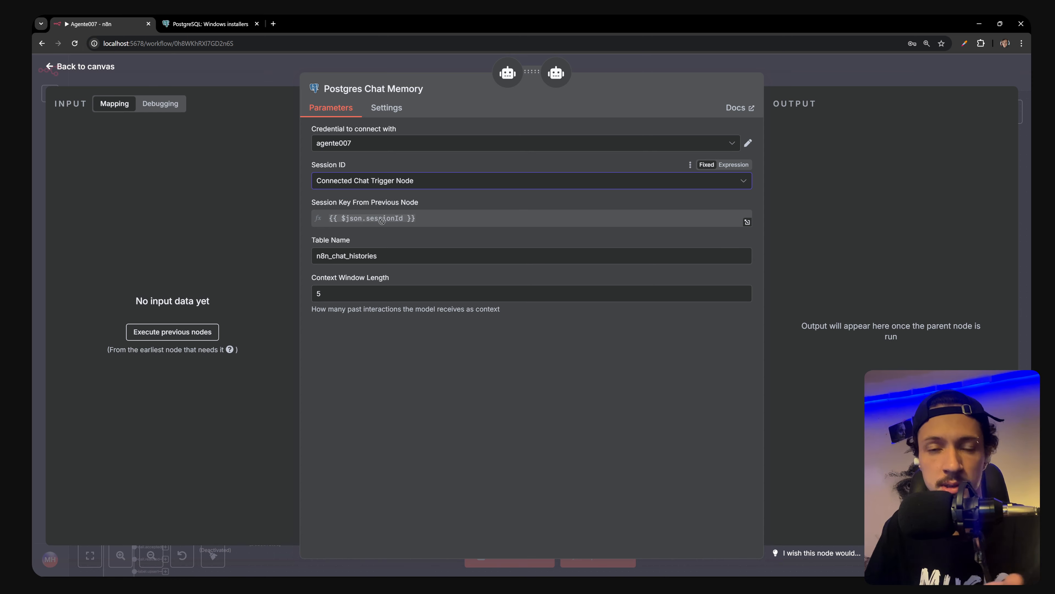
left_click(256, 81)
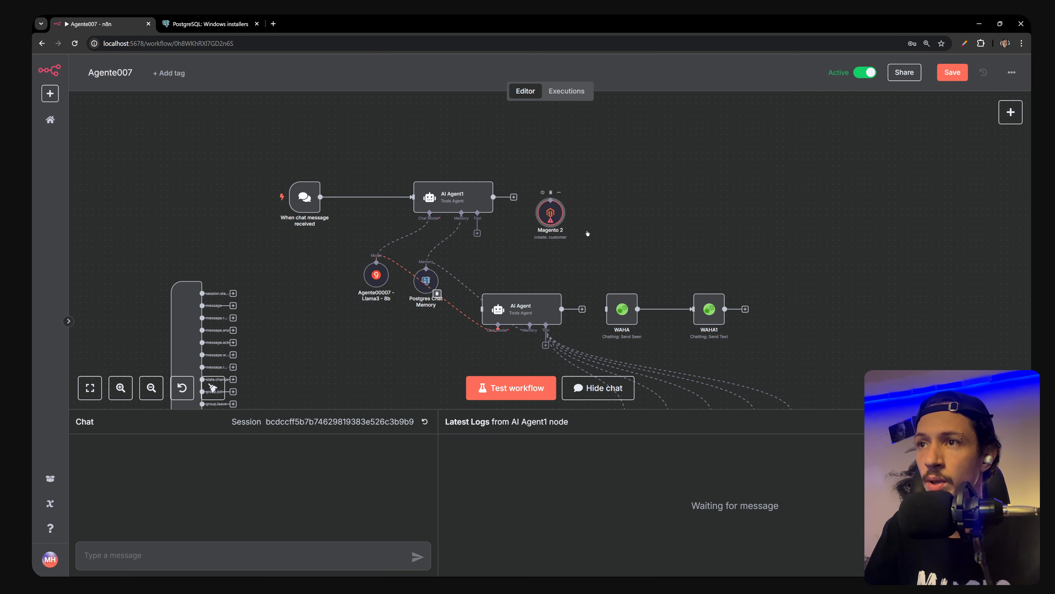
Delete the Magento 2 node and save the workflow
left_click_drag(542, 220, 587, 234)
left_click(593, 205)
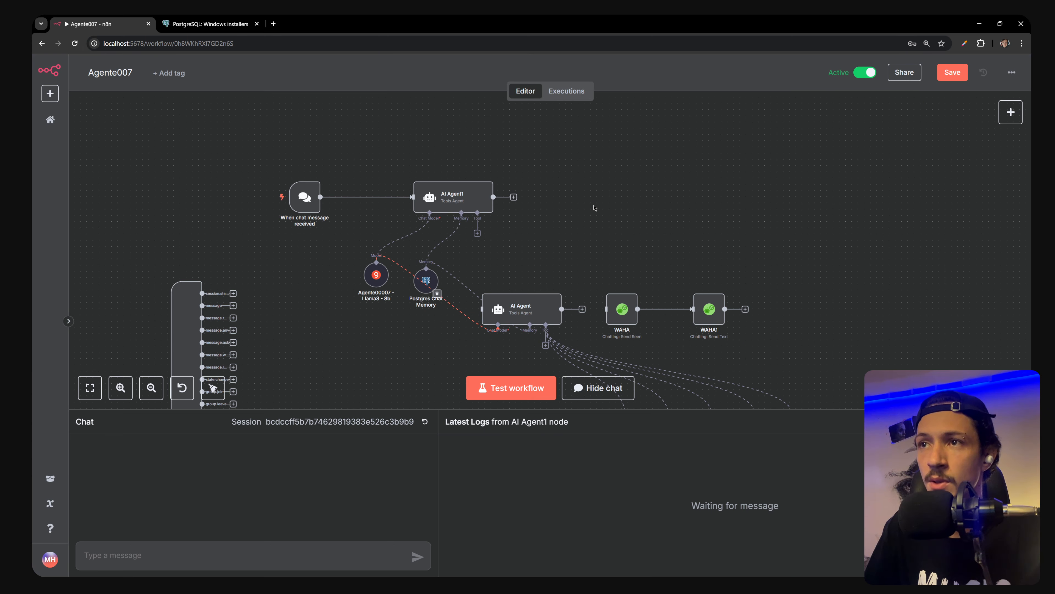
key("ctrl+s")
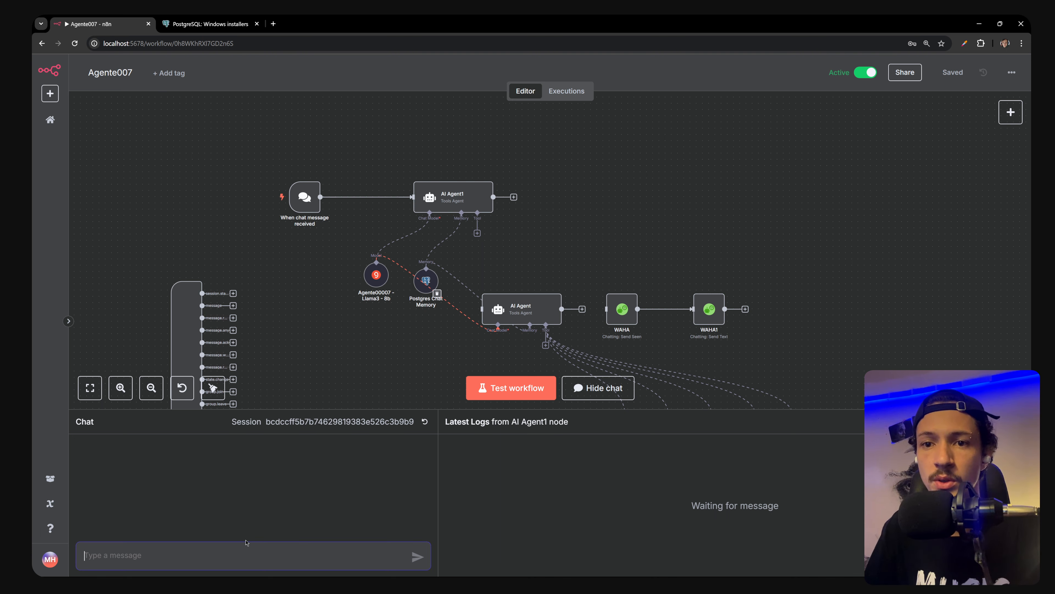
Send 'oi' and then 'falar em portugues' to the agent in the test chat
type("oi")
key("Return")
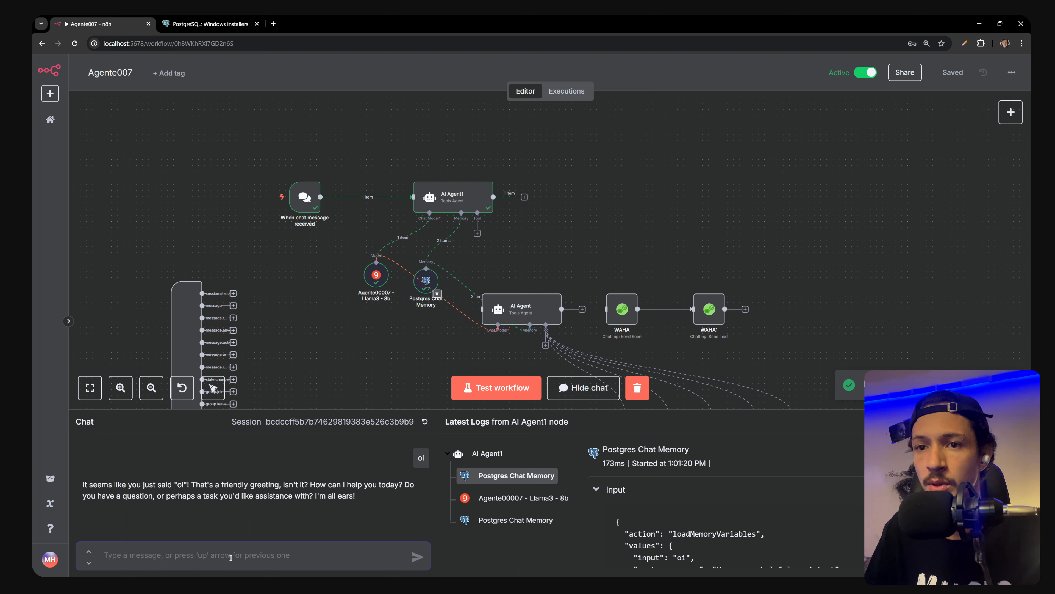
type("falar em ")
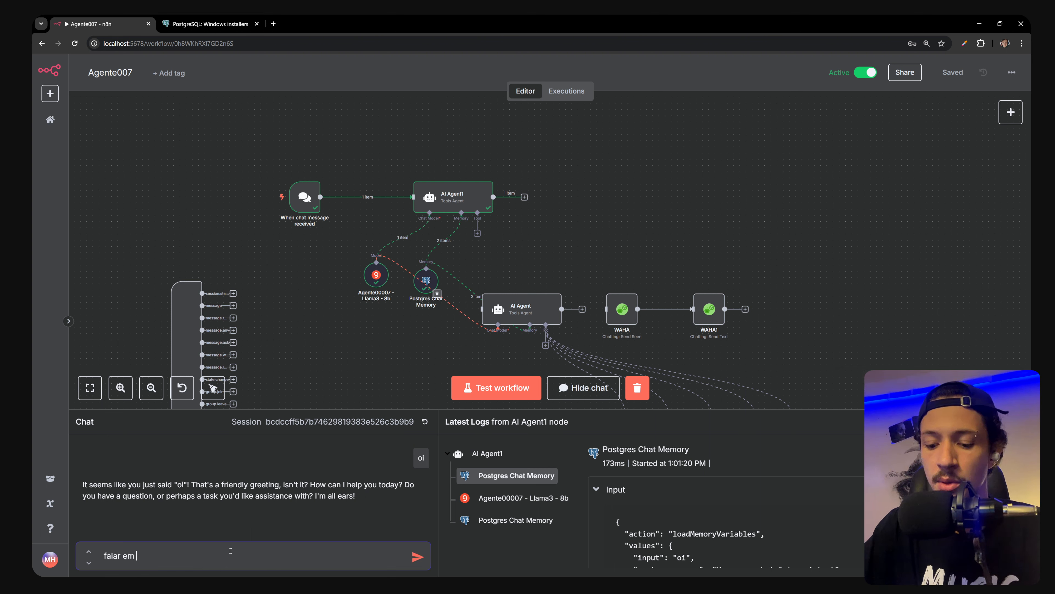
type("portugues")
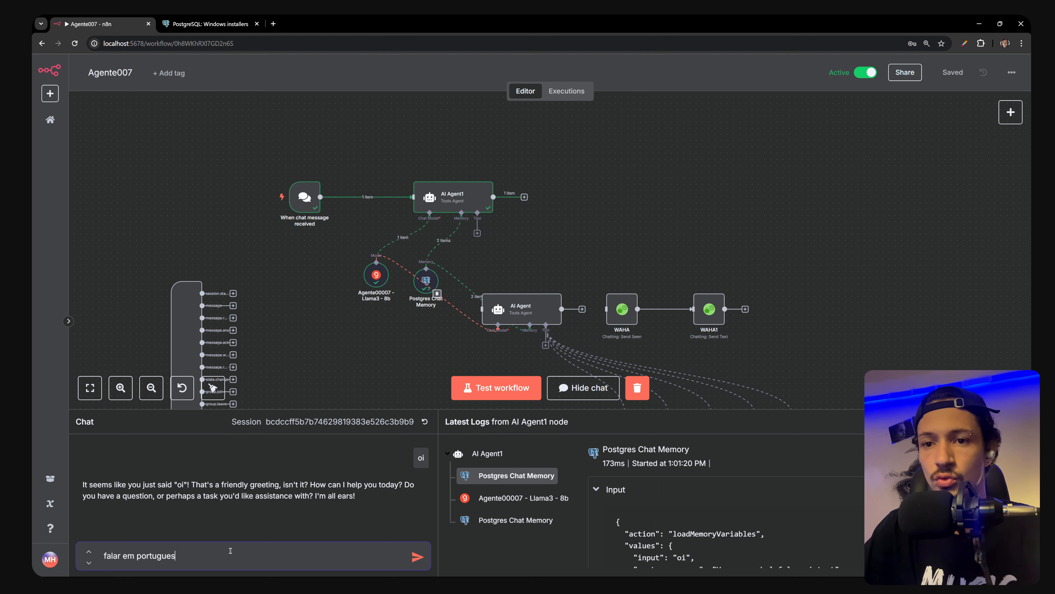
key("Return")
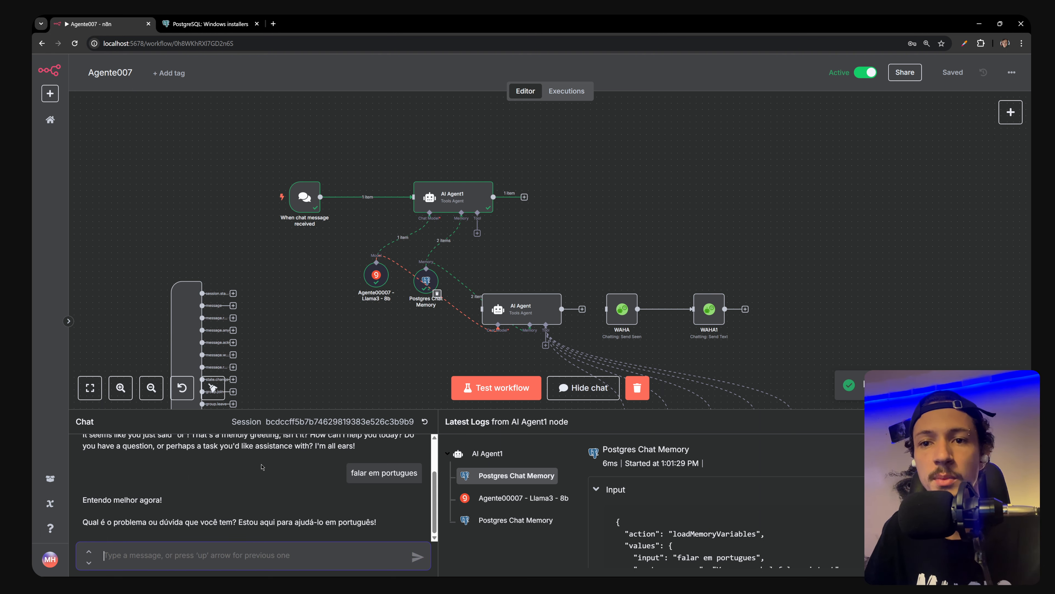
key("alt+Tab")
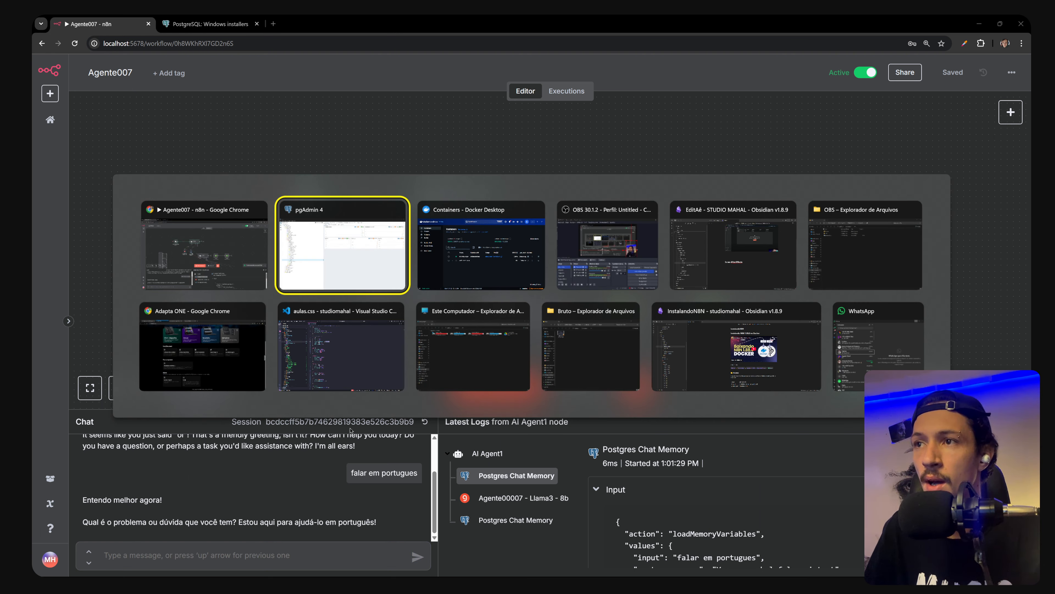
Refresh the Agente007 database and its Tables list, cancelling an accidental Restore dialog
left_click(375, 258)
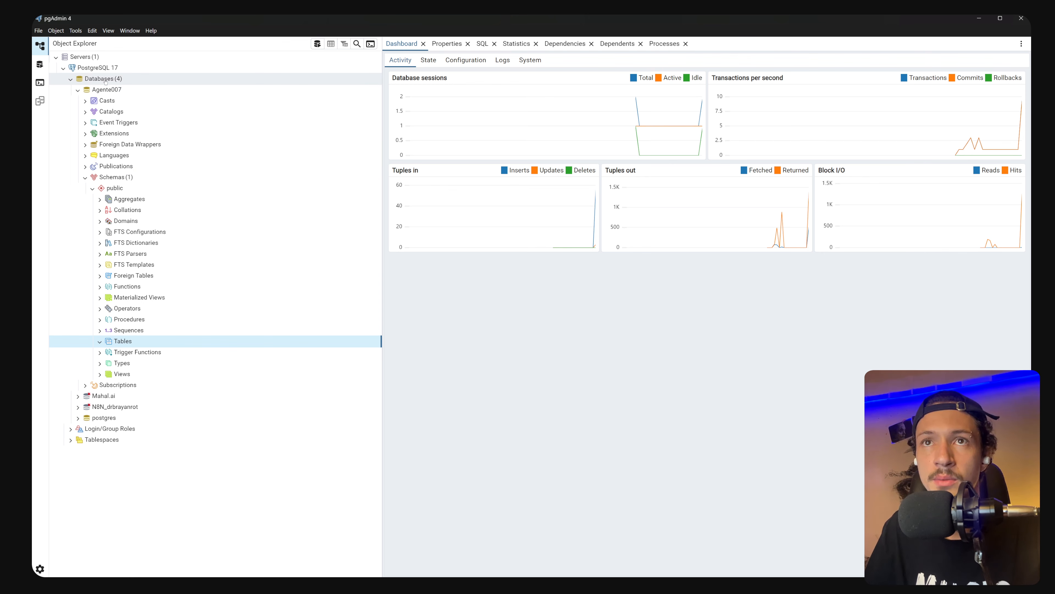
right_click(106, 89)
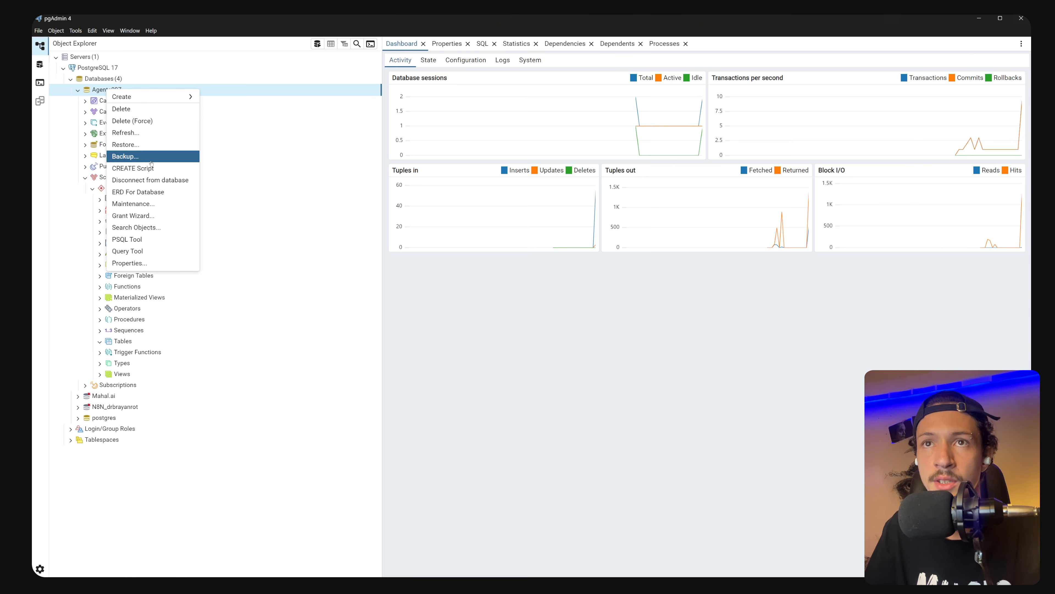
left_click(133, 145)
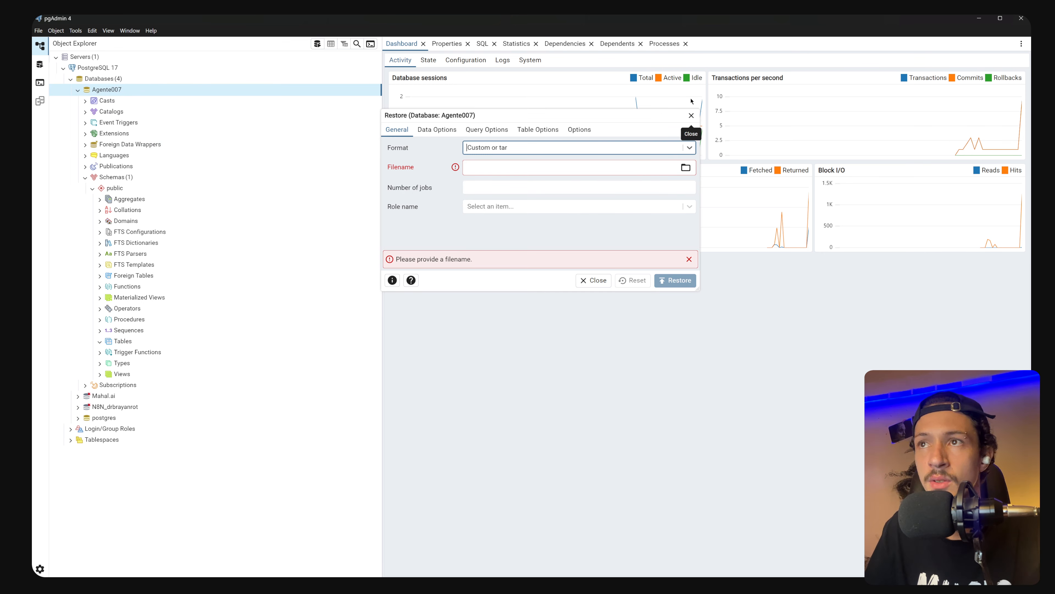
left_click(600, 282)
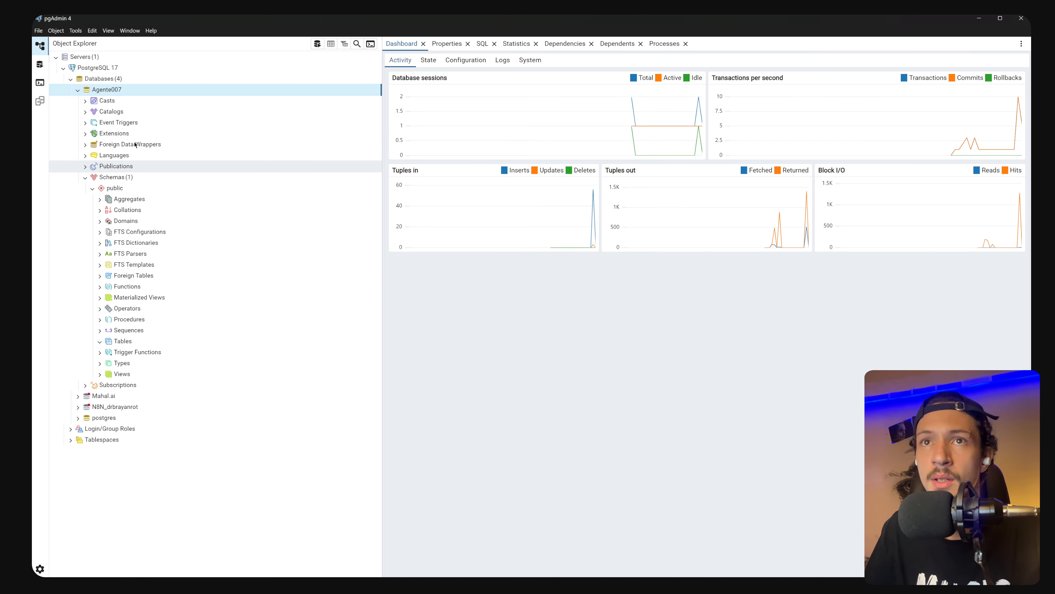
right_click(107, 94)
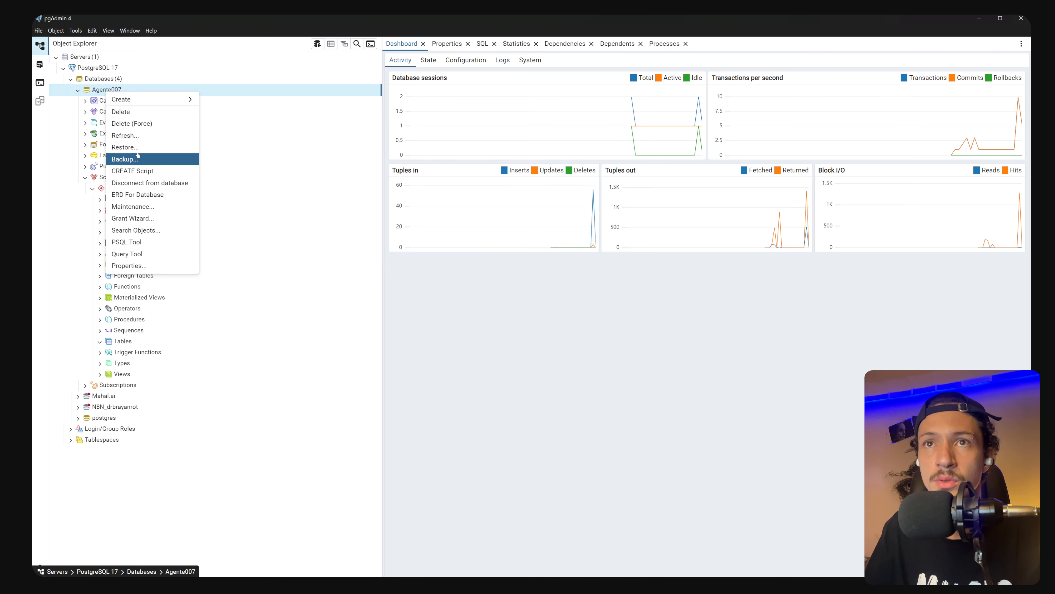
left_click(125, 135)
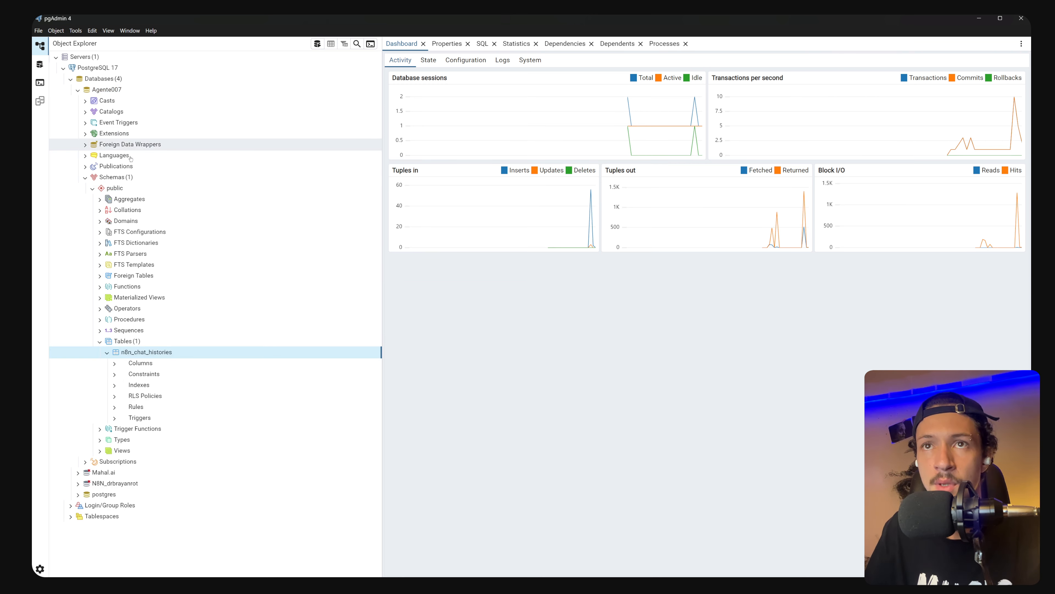
right_click(121, 341)
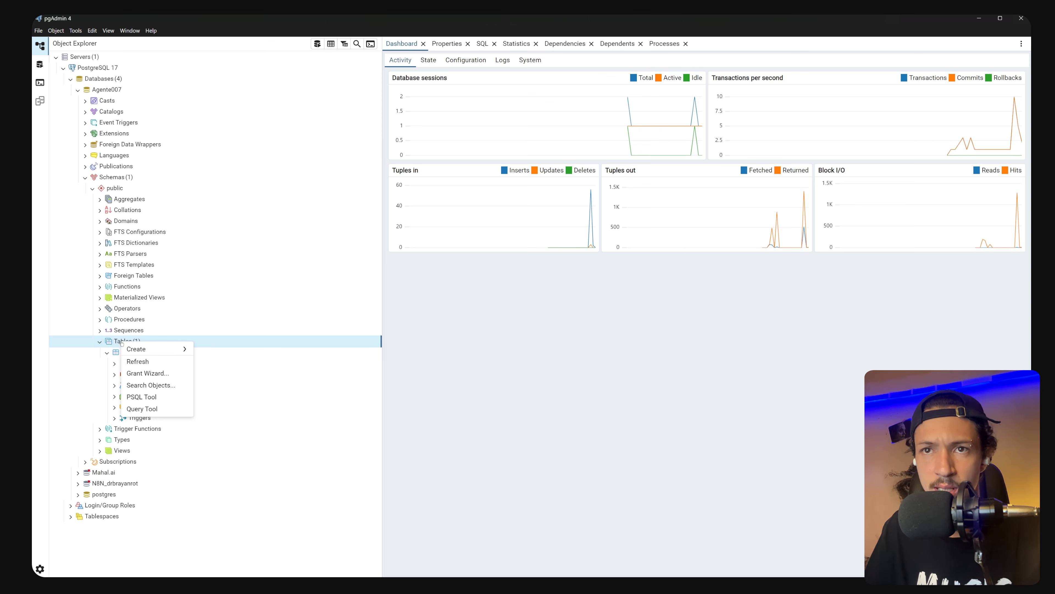
left_click(132, 361)
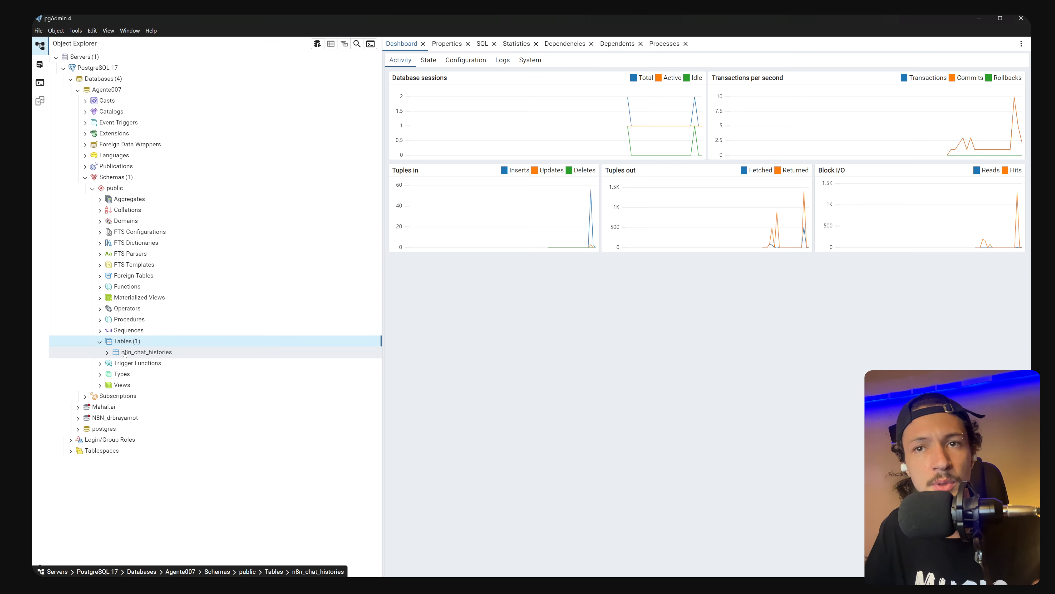
Open View/Edit Data > All Rows for the n8n_chat_histories table
left_click(128, 353)
double_click(117, 353)
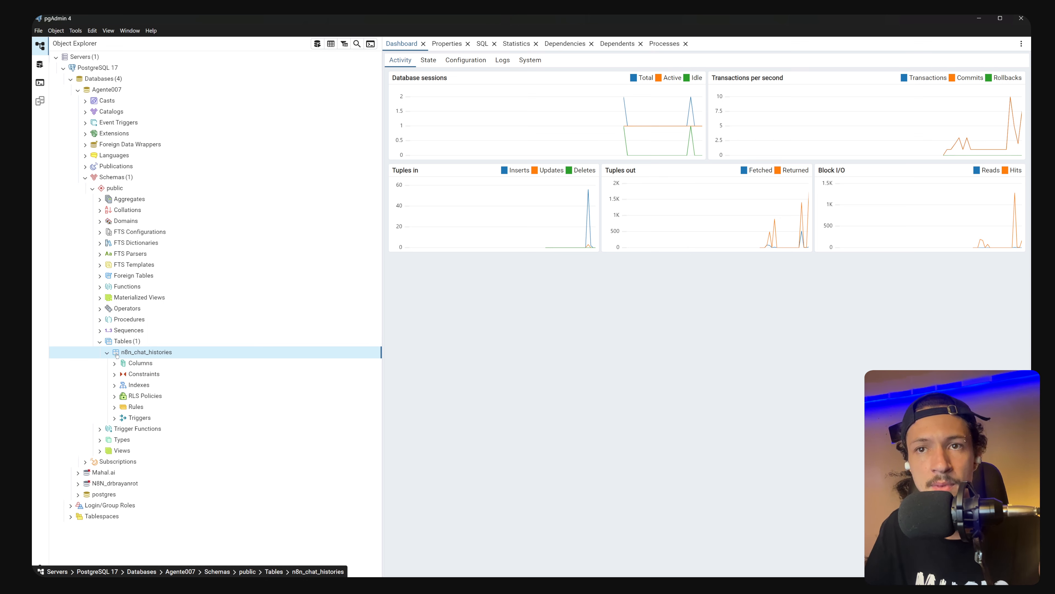
right_click(139, 356)
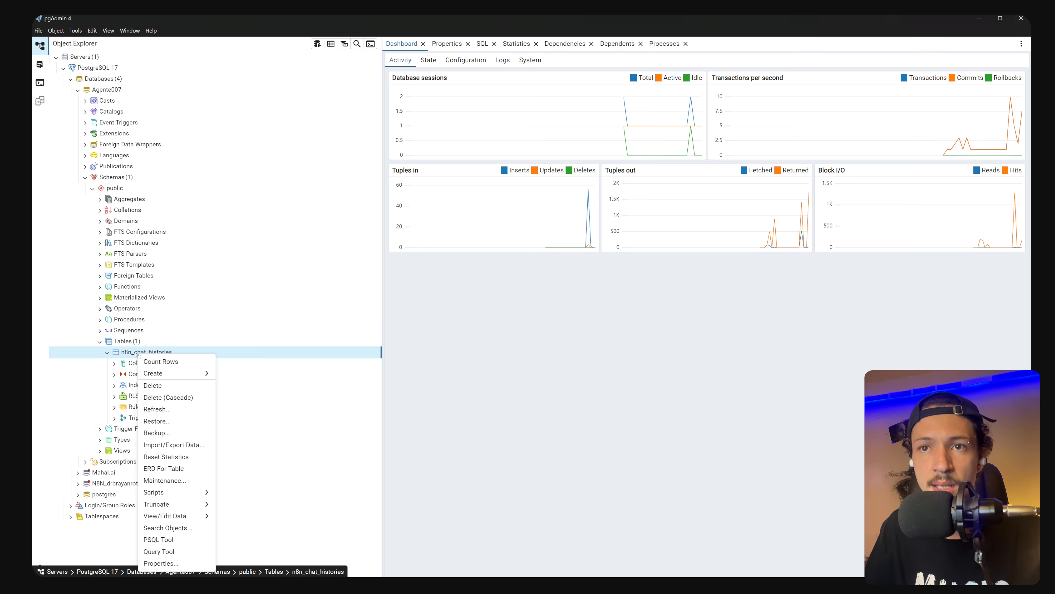
mouse_move(191, 516)
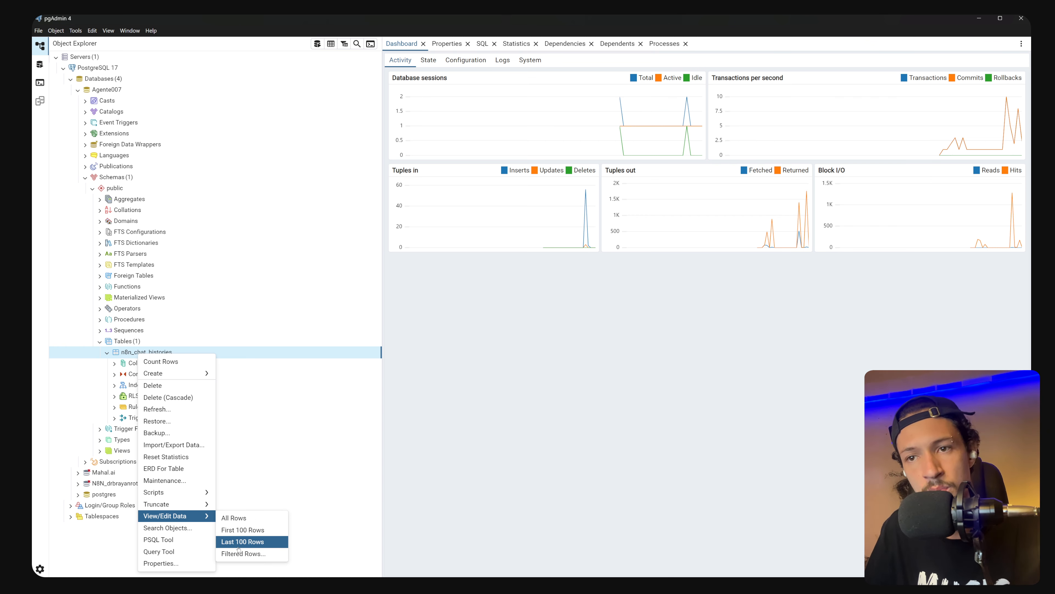
left_click(234, 517)
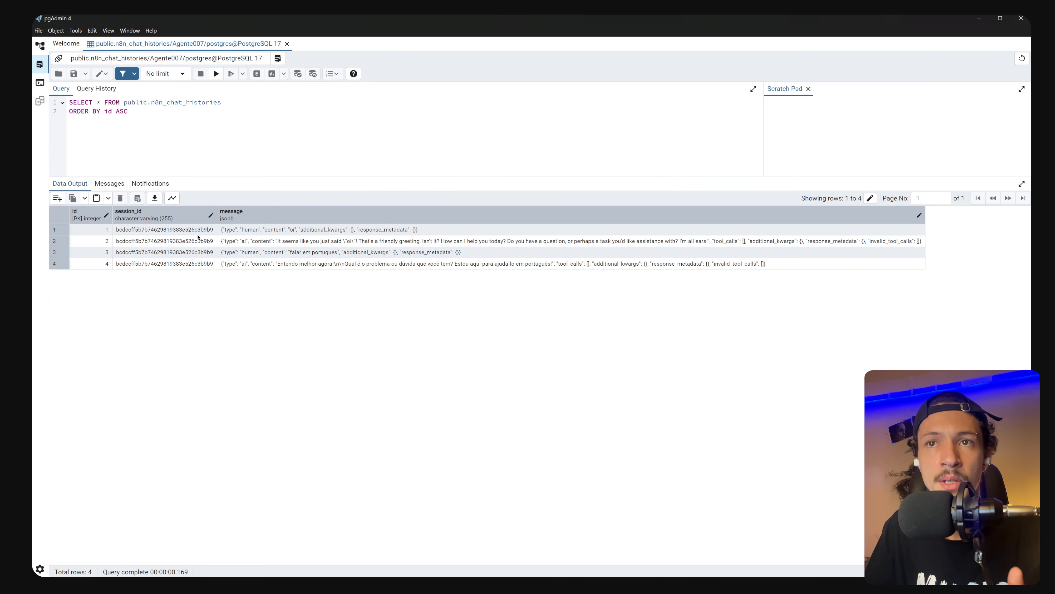
Compare the session_id values of the four rows, confirming they match
left_click(190, 231)
left_click(158, 242)
left_click(143, 254)
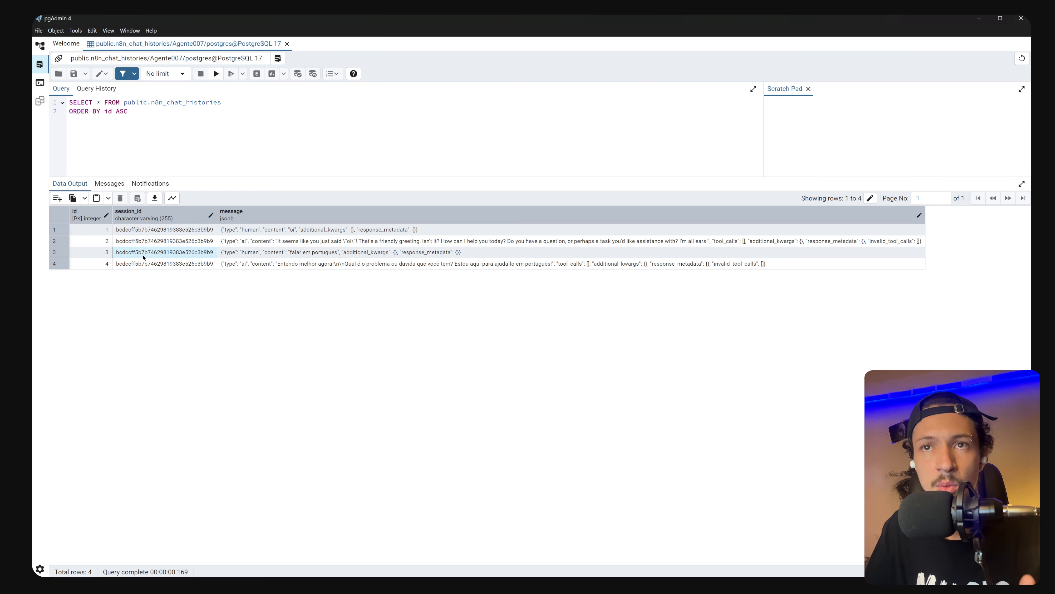
left_click(136, 264)
left_click(126, 231)
left_click(126, 241)
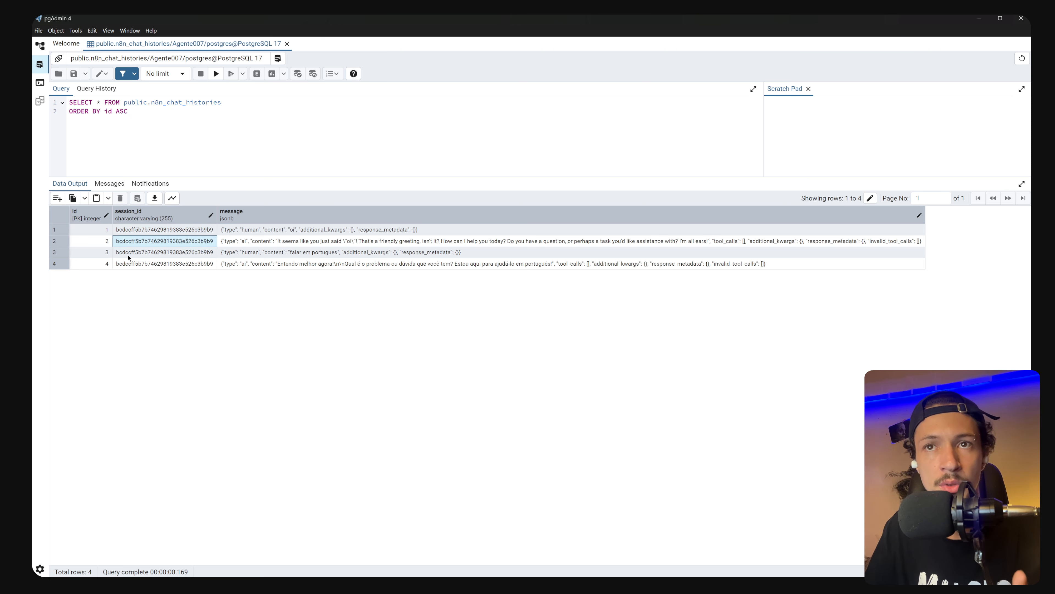
left_click(127, 265)
Step through the row ids and inspect each row's stored message JSON
left_click(96, 230)
left_click(98, 241)
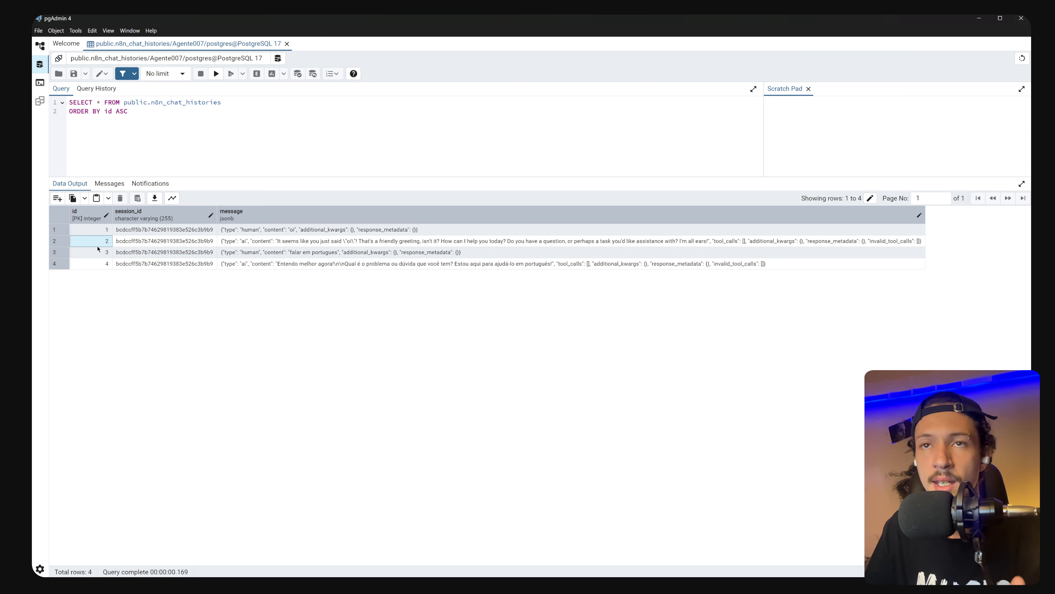
left_click(97, 262)
left_click(259, 231)
left_click(259, 241)
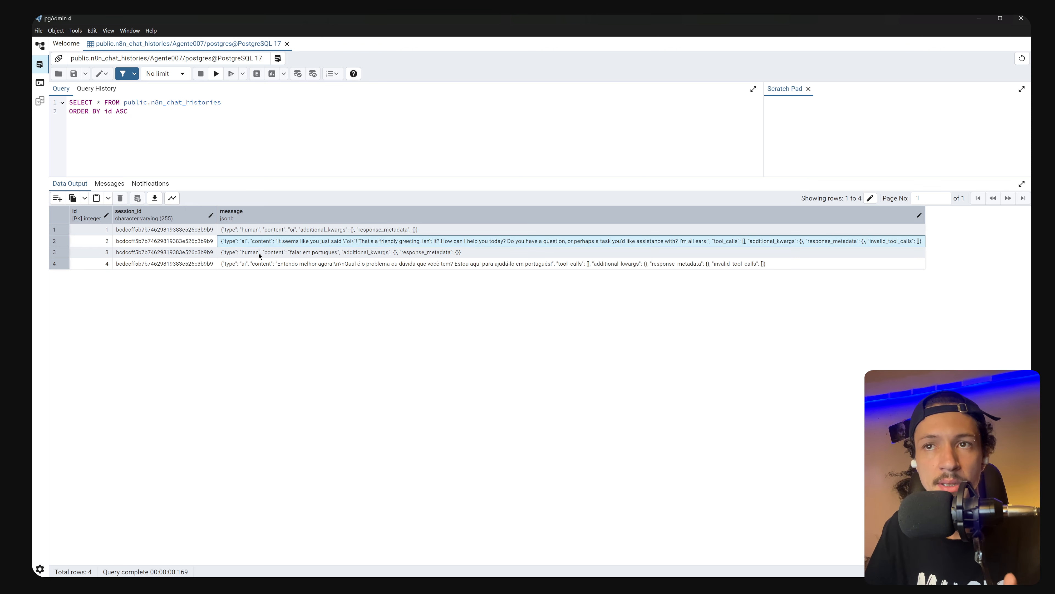
left_click(259, 263)
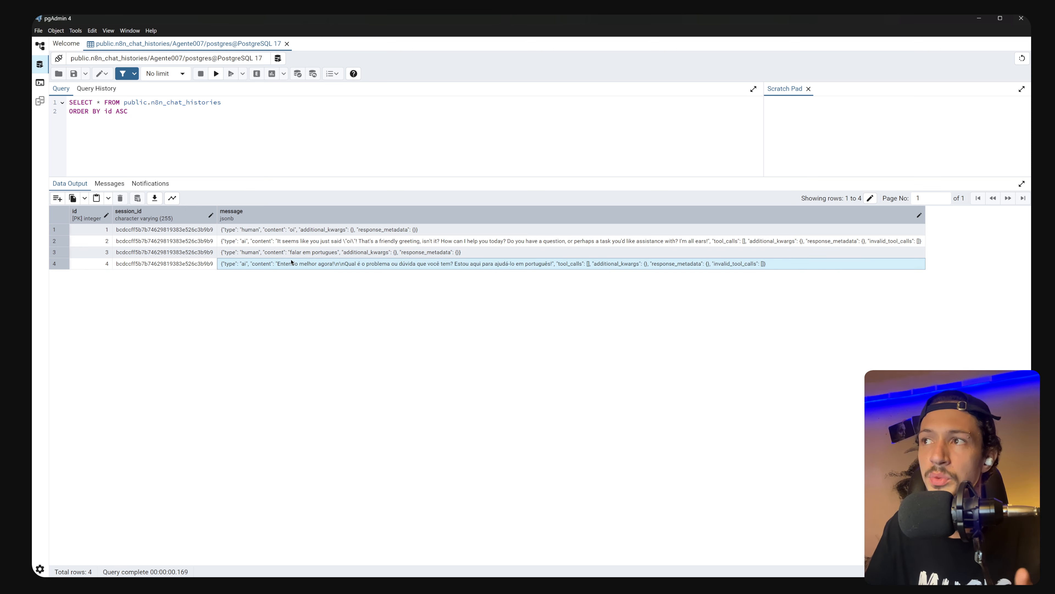